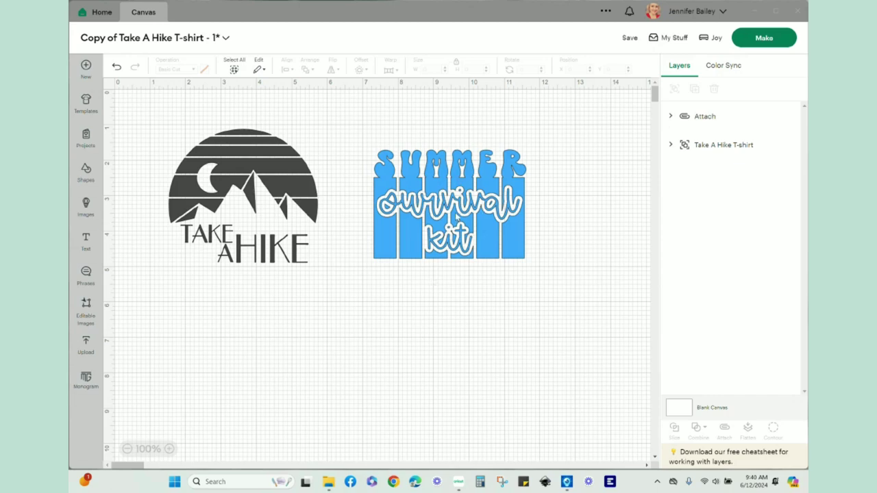
# Step: Recolor the Summer Survival Kit design light pink and move it toward the canvas's upper right, clear of the Take A Hike design
pyautogui.moveTo(457, 217); pyautogui.dragTo(505, 196)
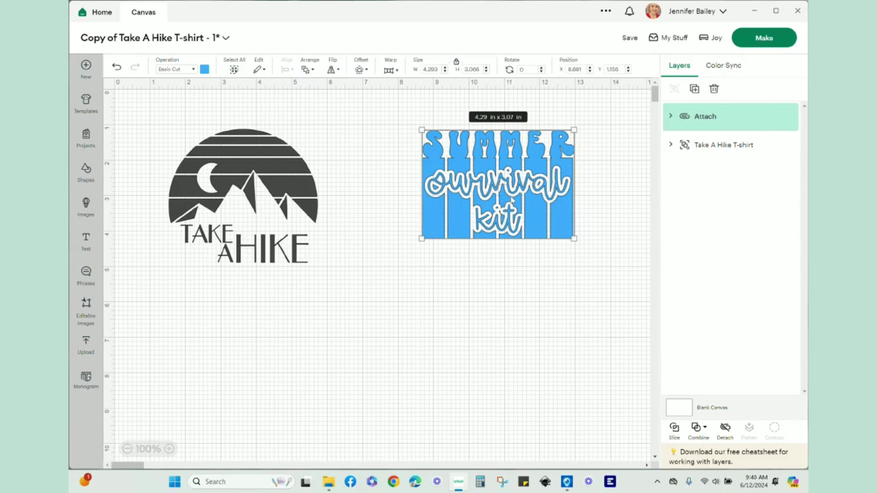
pyautogui.click(204, 69)
pyautogui.click(215, 128)
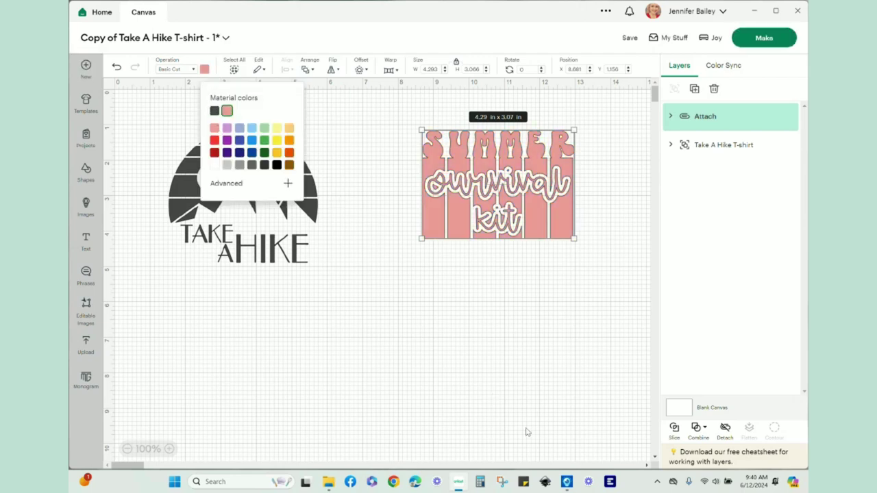
pyautogui.click(498, 365)
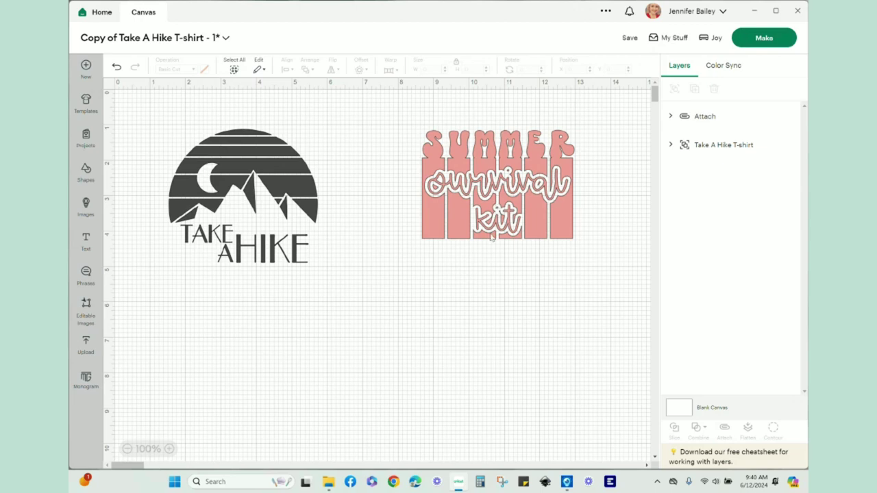
pyautogui.moveTo(491, 237); pyautogui.dragTo(530, 212)
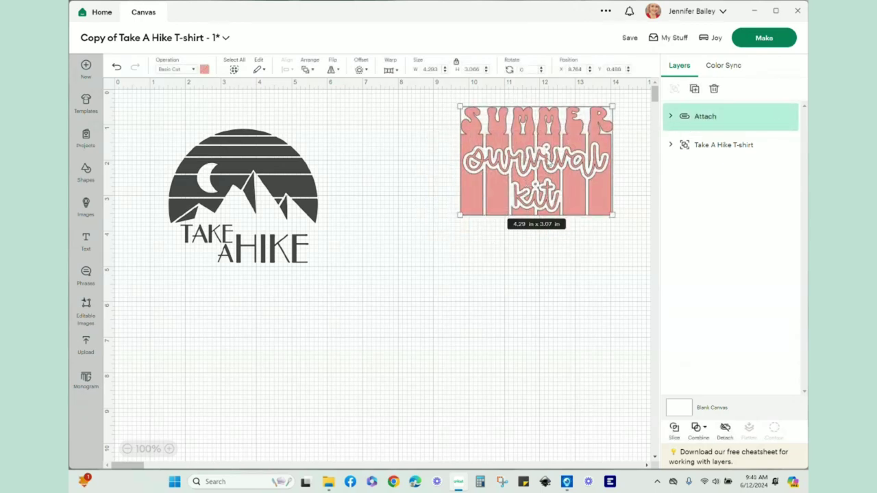
# Step: Rename the Attach layer as Summer Survival Kit
pyautogui.doubleClick(709, 119)
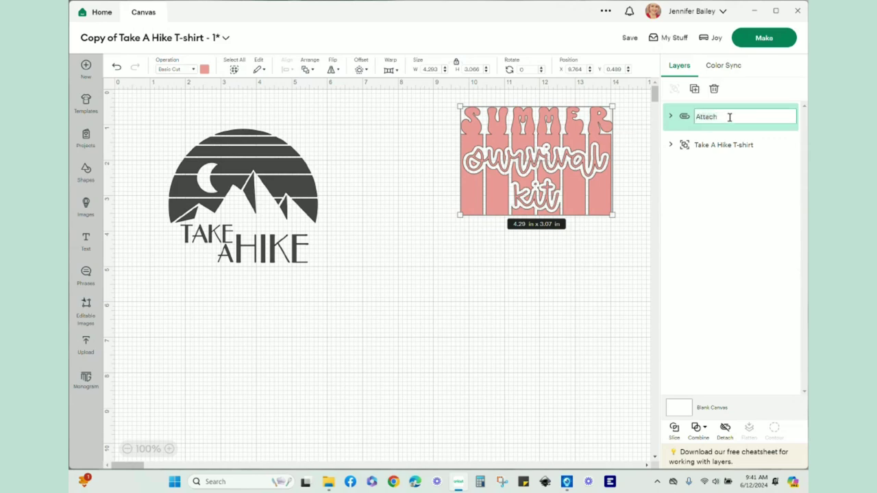
pyautogui.write('Summer Survival Kit')
pyautogui.press('Return')
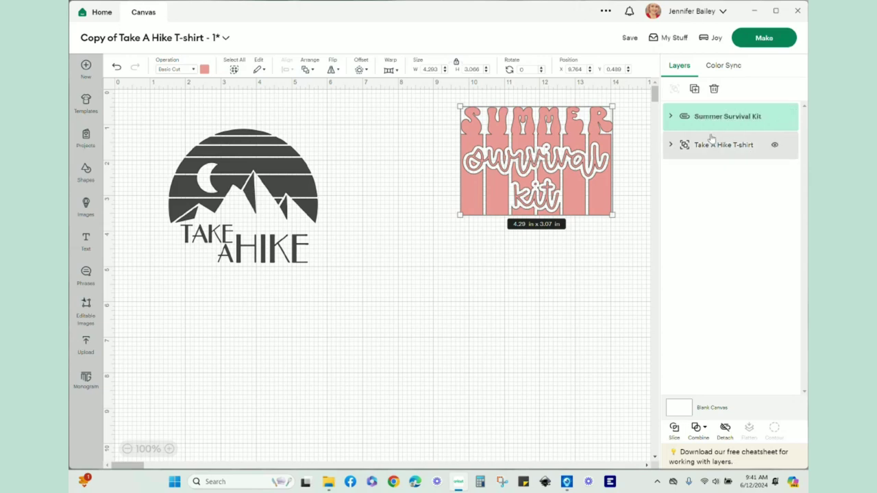
# Step: Expand the Take A Hike T-shirt group's layers and enlarge the group to about 10.5 in wide by 9.43 in high
pyautogui.click(672, 147)
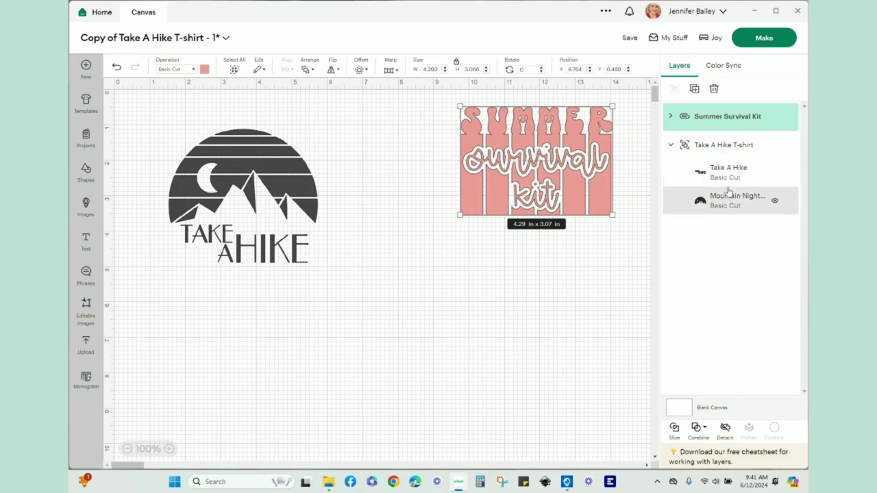
pyautogui.click(262, 199)
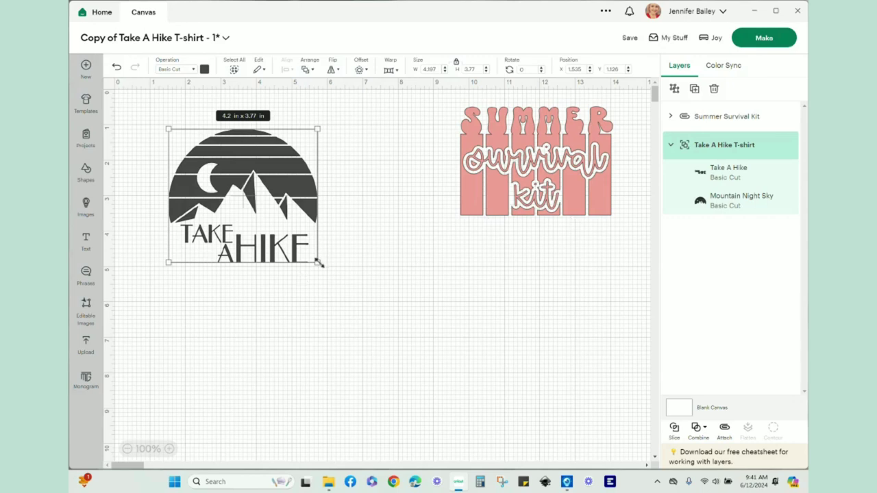
pyautogui.moveTo(319, 263); pyautogui.dragTo(585, 455)
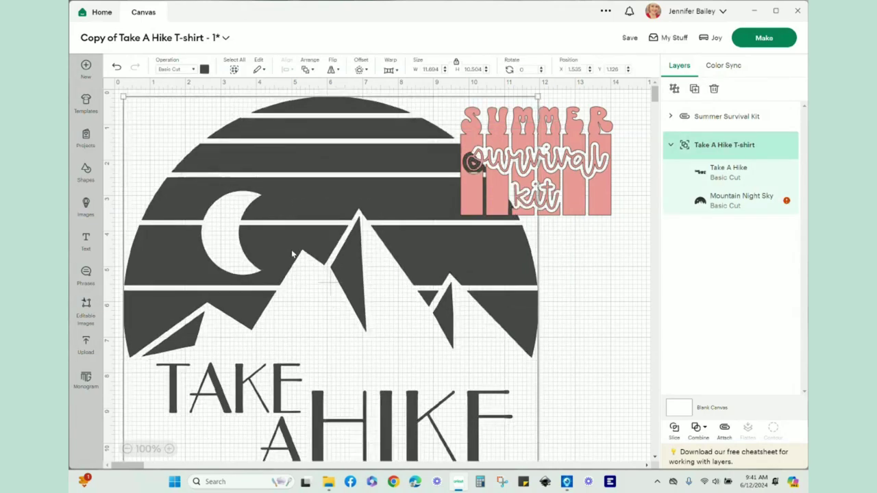
pyautogui.moveTo(368, 308); pyautogui.dragTo(396, 337)
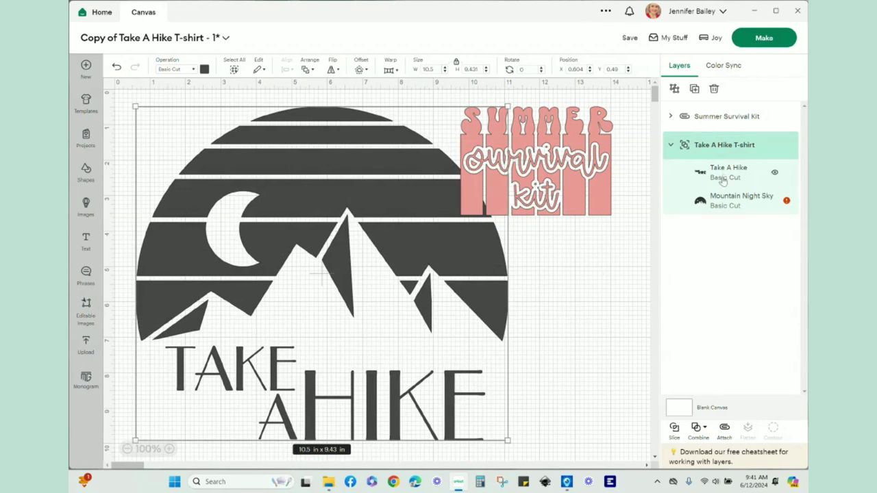
# Step: Hide and reshow the Take A Hike text layer to identify it, and select the Mountain Night Sky layer
pyautogui.click(774, 174)
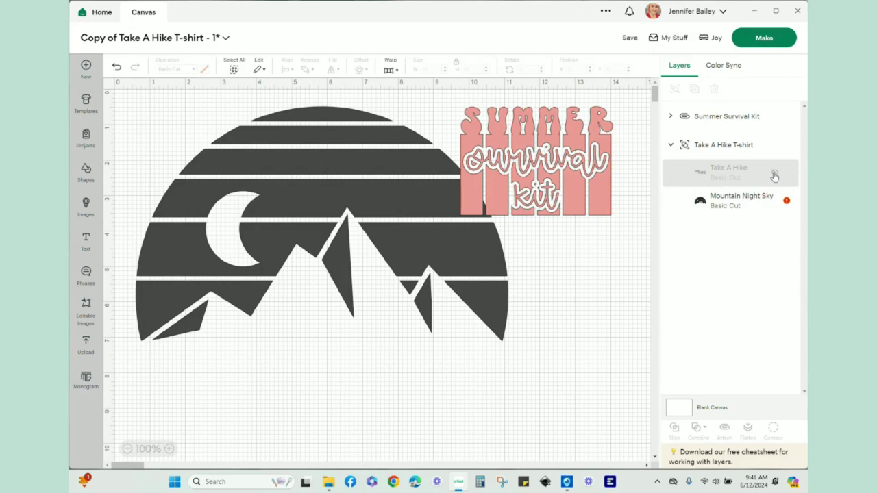
pyautogui.click(774, 176)
pyautogui.click(737, 200)
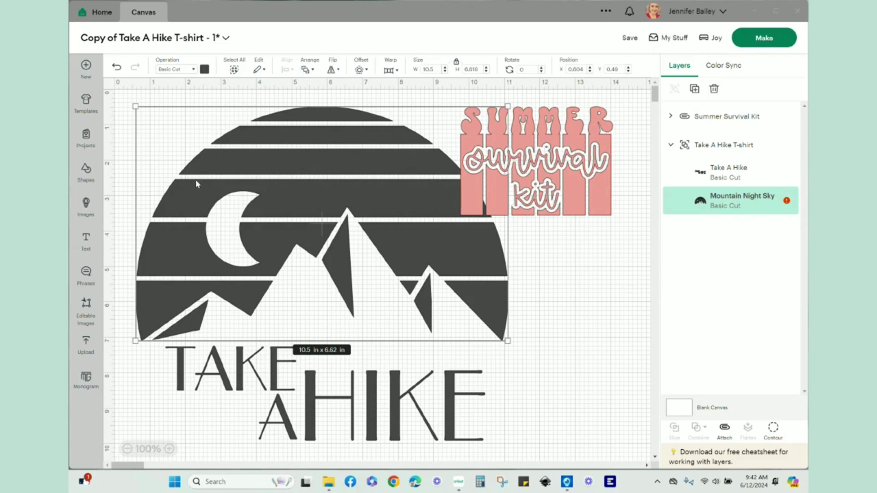
# Step: Insert a square, flatten it to about 2 by 0.89 in, and place it over the moon's upper part within its stripe
pyautogui.click(85, 171)
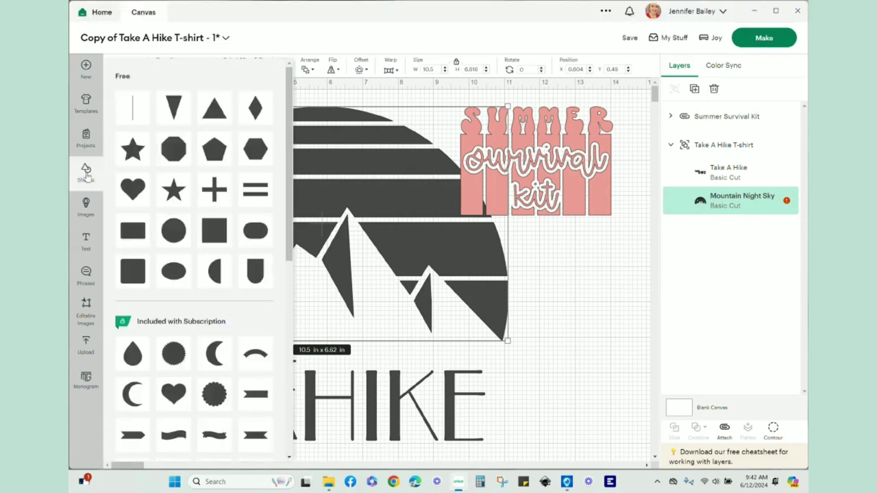
pyautogui.click(215, 232)
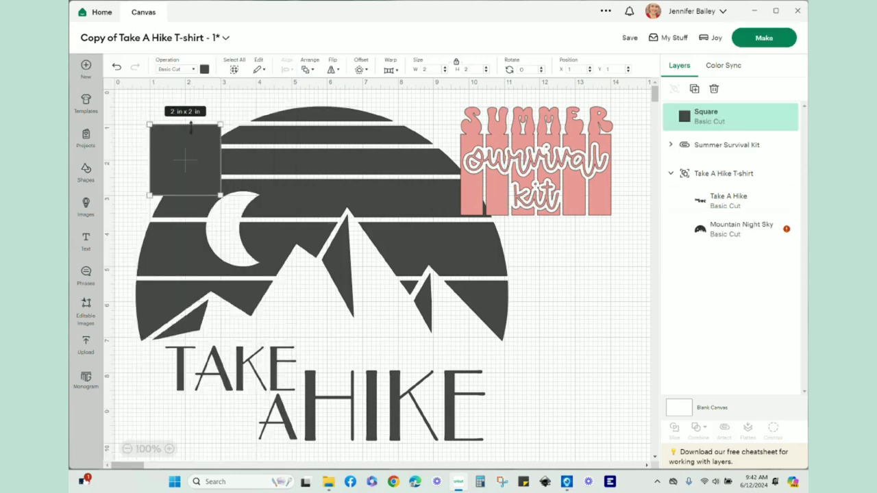
pyautogui.moveTo(193, 125); pyautogui.dragTo(225, 200)
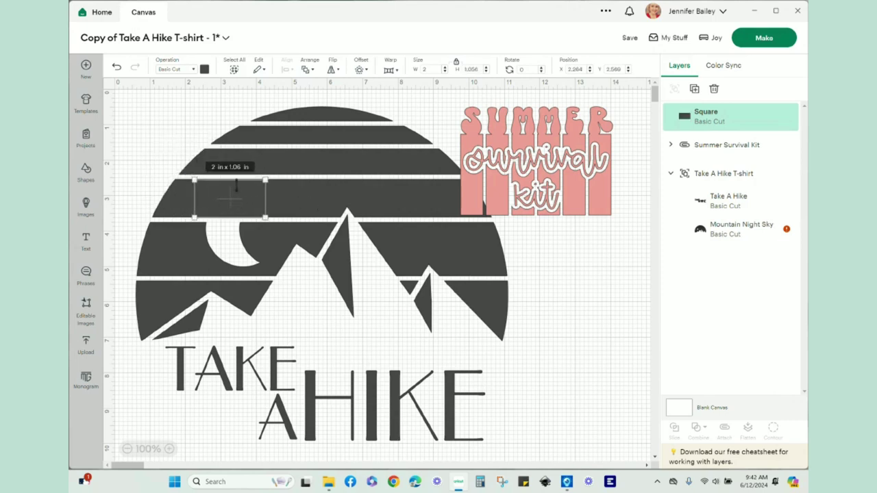
pyautogui.moveTo(230, 180)
pyautogui.mouseDown()
pyautogui.moveTo(232, 202)
pyautogui.moveTo(232, 192)
pyautogui.mouseUp()
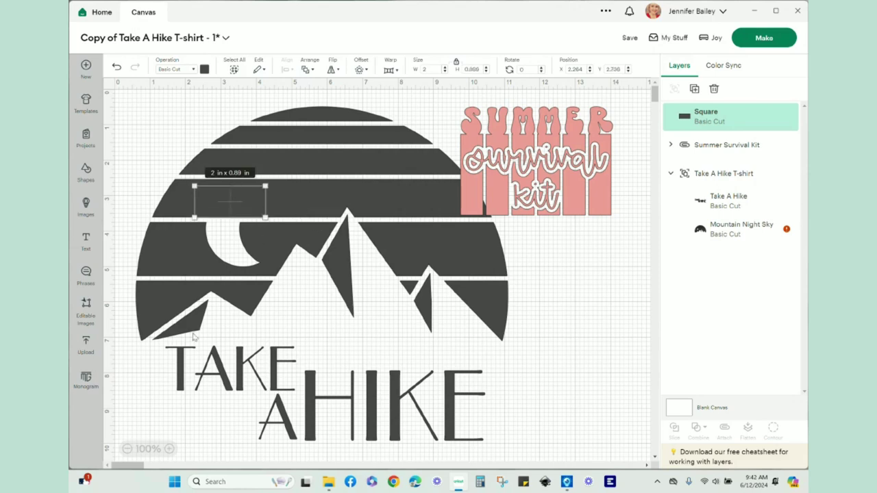
# Step: Nudge the rectangle slightly upward to Y 2.726 so it lines up with the lower edge of the stripe
pyautogui.click(169, 448)
pyautogui.click(168, 449)
pyautogui.click(169, 449)
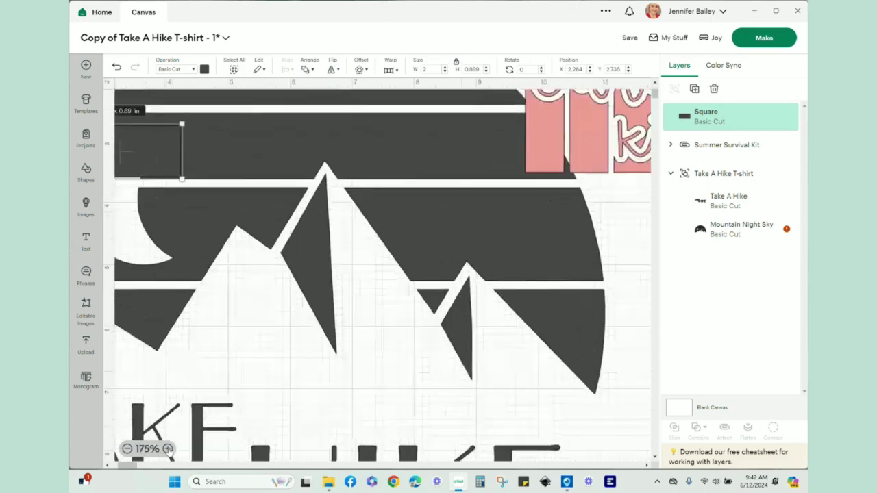
pyautogui.click(169, 449)
pyautogui.scroll(2, 242, 297)
pyautogui.hscroll(-1, 242, 298)
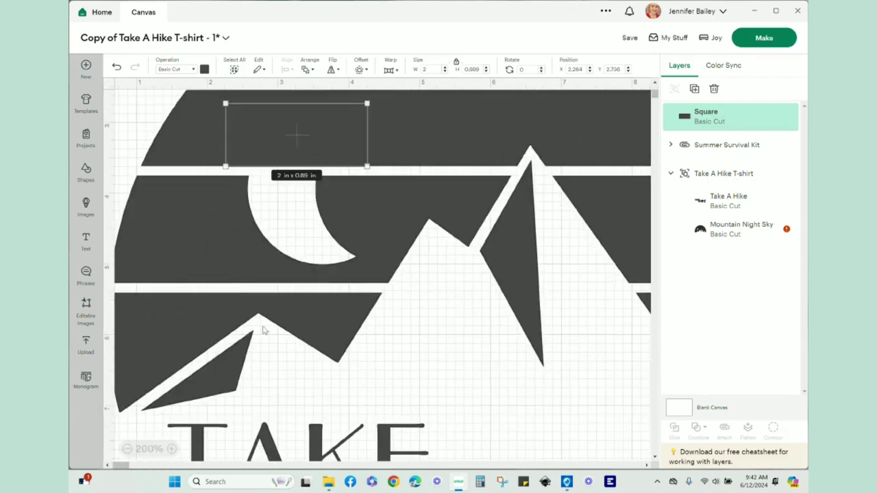
pyautogui.click(441, 371)
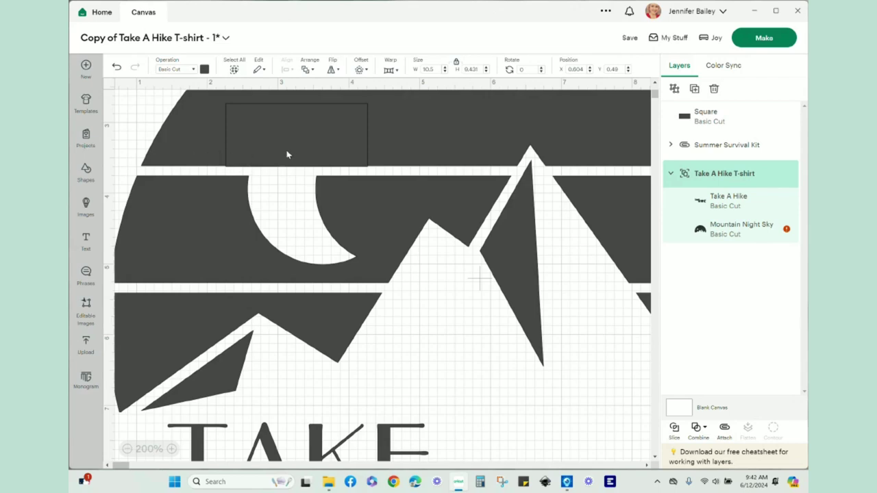
pyautogui.click(728, 128)
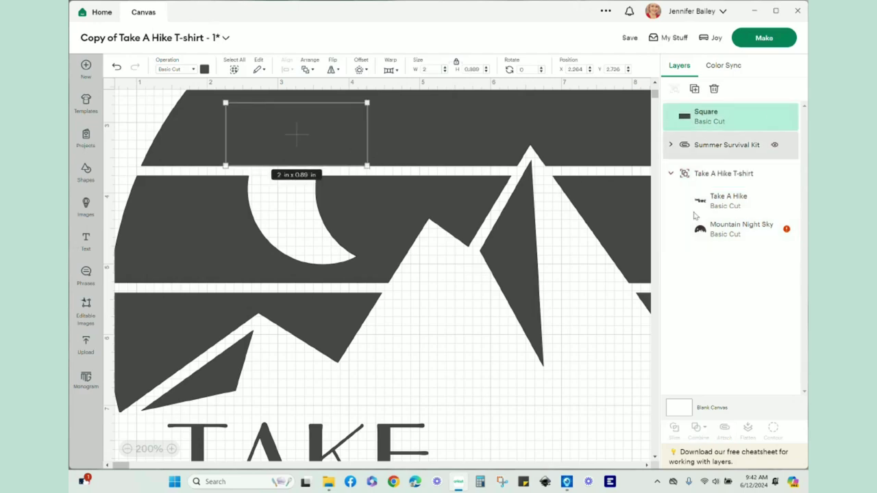
pyautogui.click(470, 363)
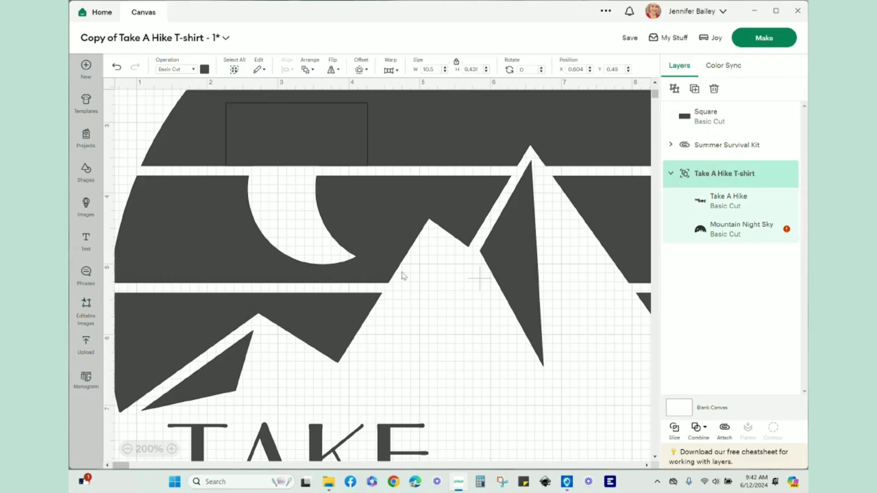
# Step: Weld the Square layer with the Mountain Night Sky layer to fill the moon's upper part
pyautogui.click(717, 237)
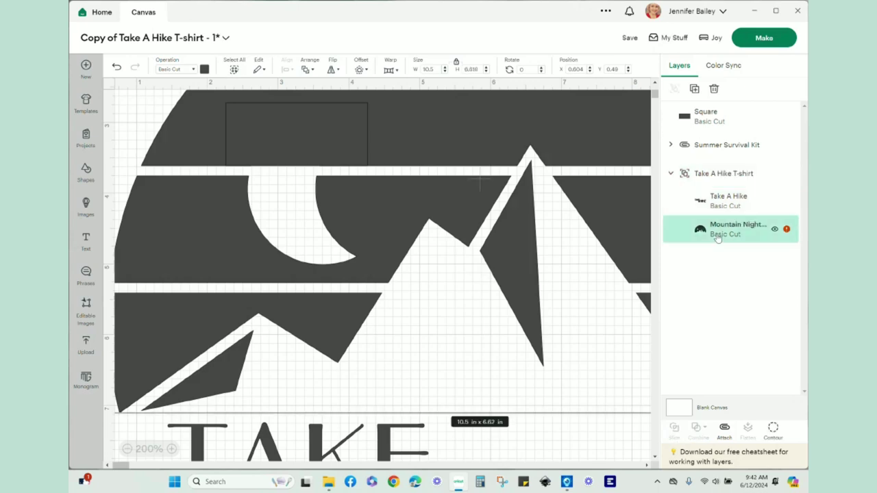
pyautogui.keyDown('shift'); pyautogui.click(706, 117); pyautogui.keyUp('shift')
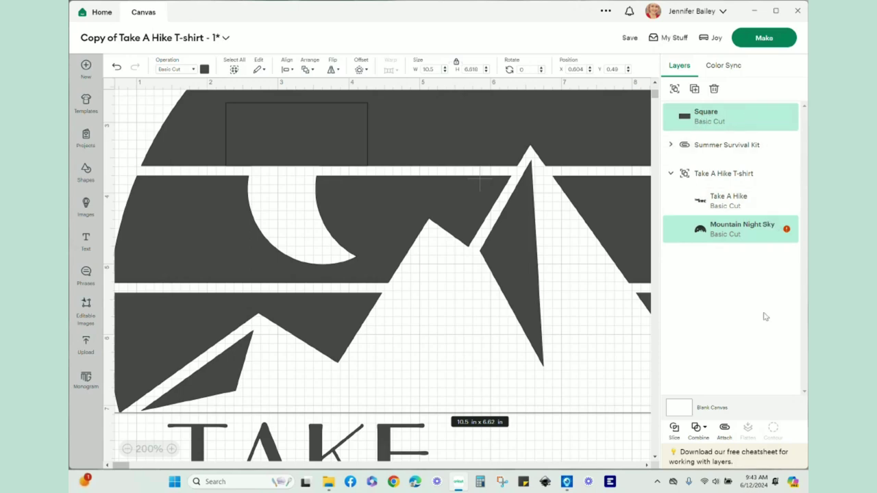
pyautogui.click(701, 430)
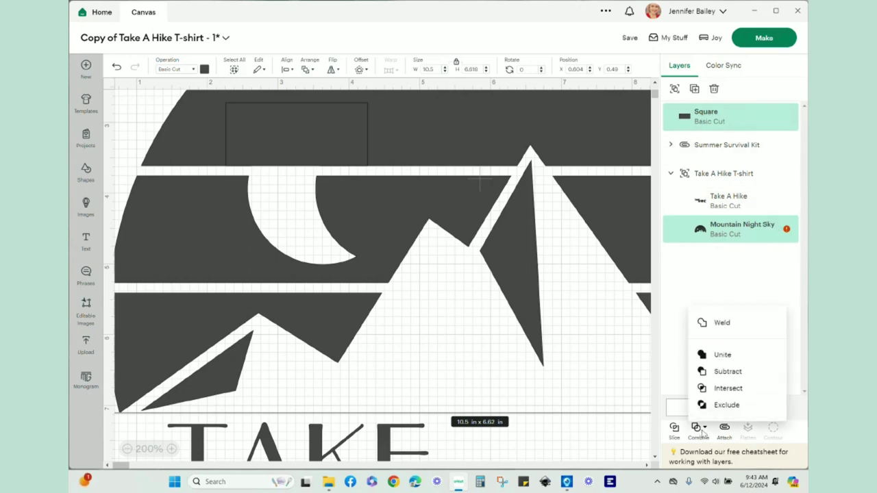
pyautogui.click(720, 322)
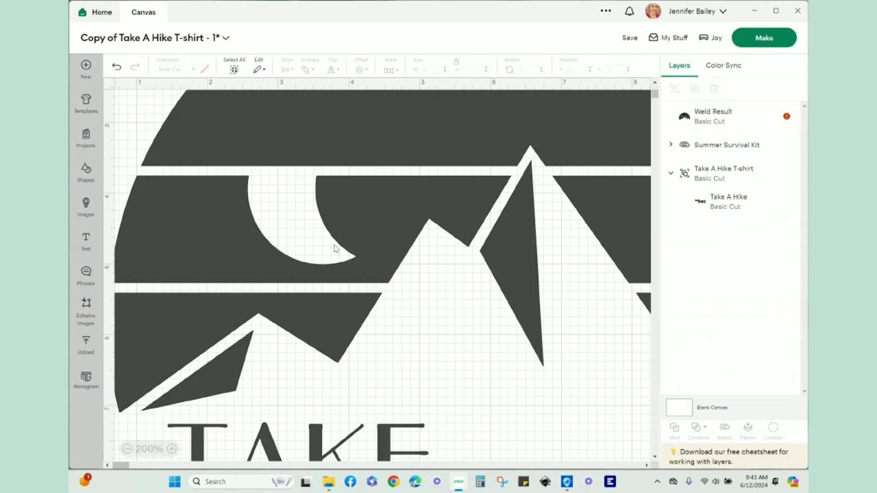
# Step: Insert another square and resize it to about 2.19 by 1.31 in, covering the rest of the moon within the stripe below
pyautogui.click(86, 171)
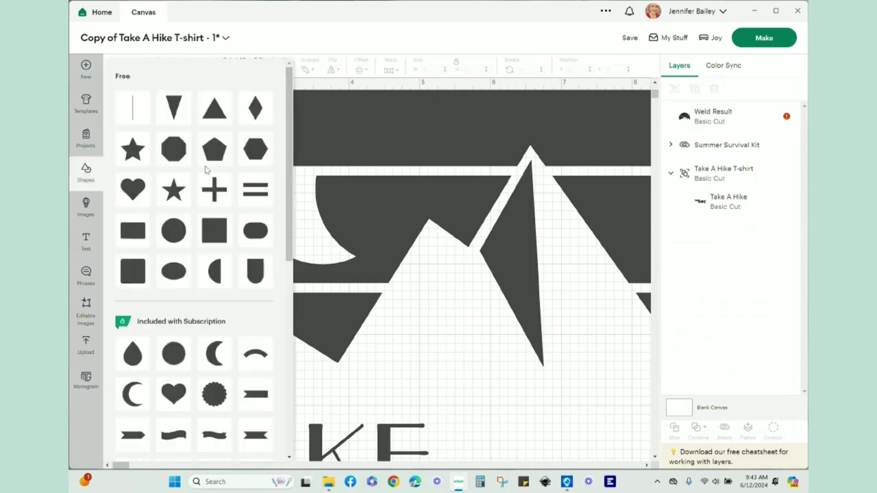
pyautogui.click(216, 232)
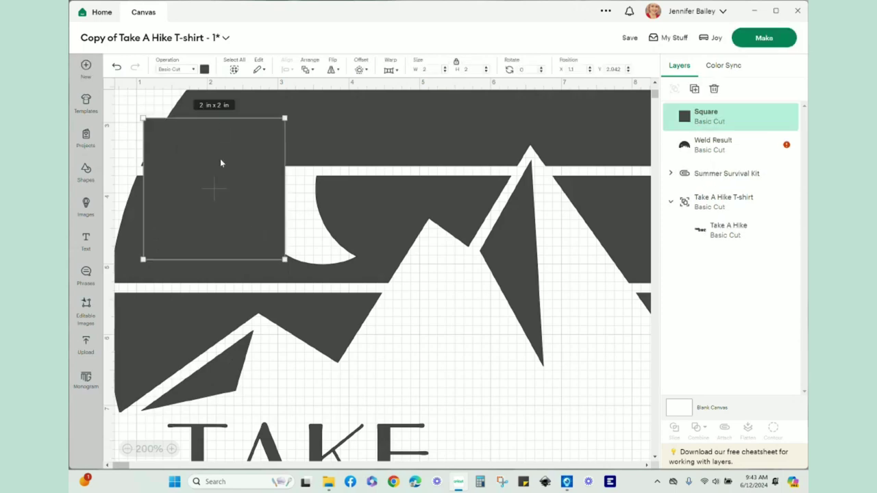
pyautogui.moveTo(220, 157); pyautogui.dragTo(291, 222)
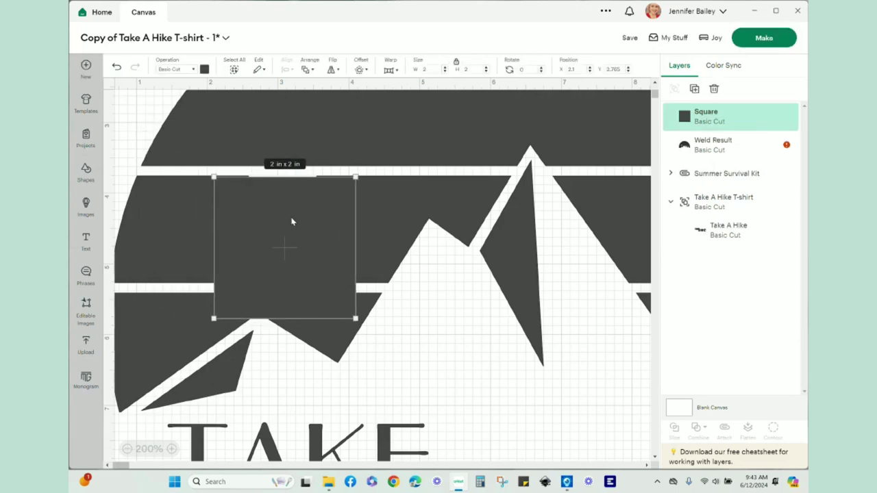
pyautogui.press('Up')
pyautogui.press('Up')
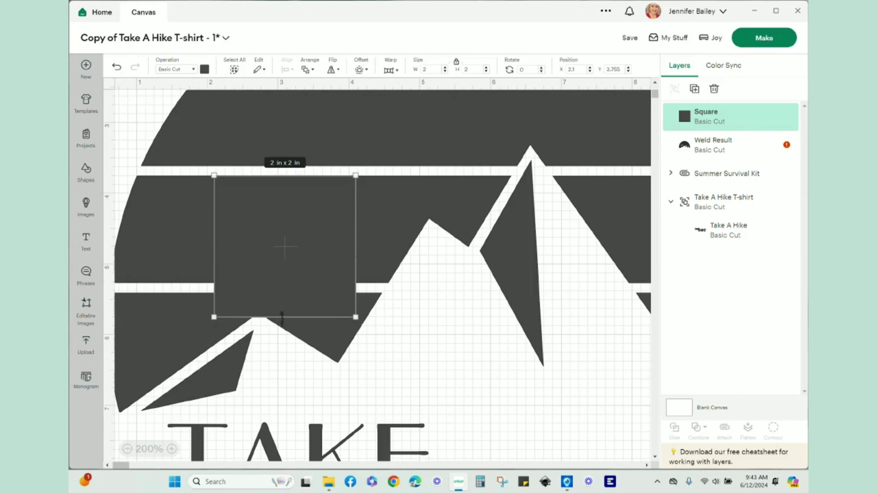
pyautogui.moveTo(281, 317); pyautogui.dragTo(281, 269)
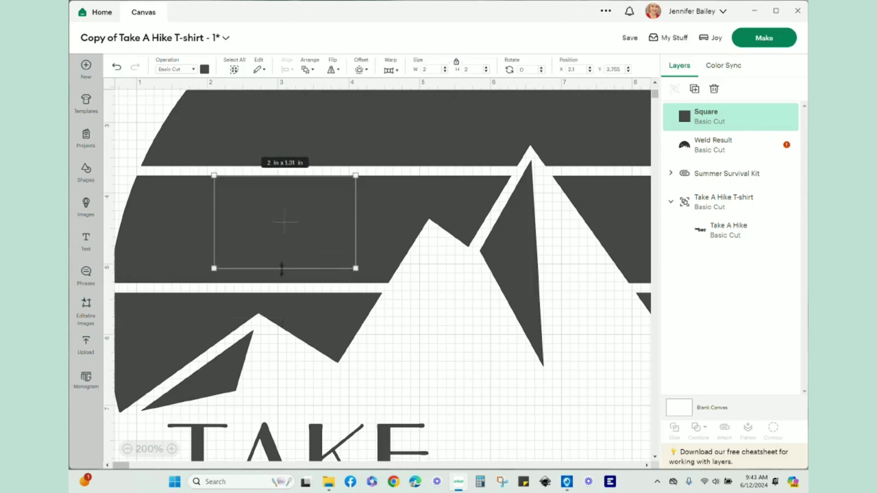
pyautogui.moveTo(357, 220); pyautogui.dragTo(369, 221)
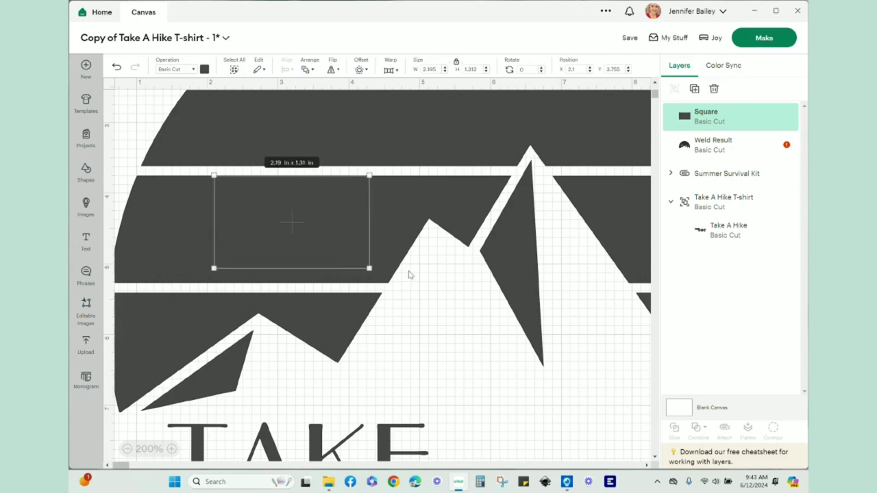
# Step: Weld the second rectangle with the Weld Result layer to fill in the rest of the moon
pyautogui.click(446, 313)
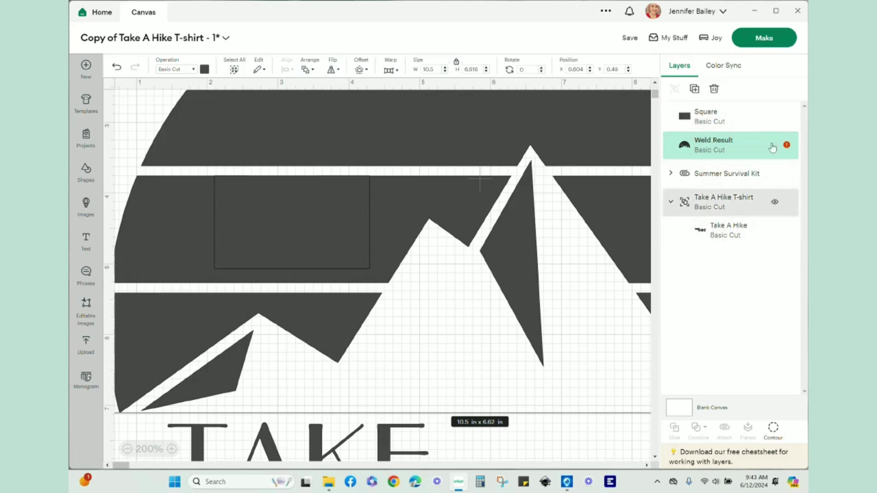
pyautogui.keyDown('shift'); pyautogui.click(715, 120); pyautogui.keyUp('shift')
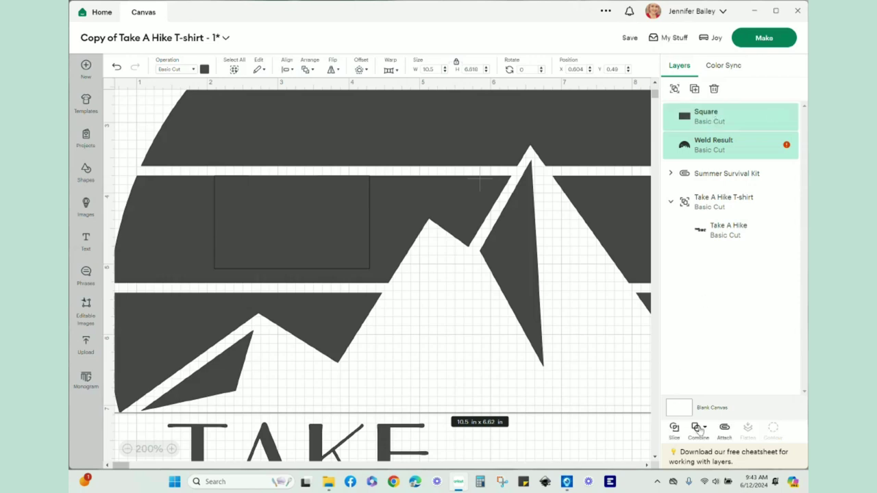
pyautogui.click(700, 432)
pyautogui.click(720, 325)
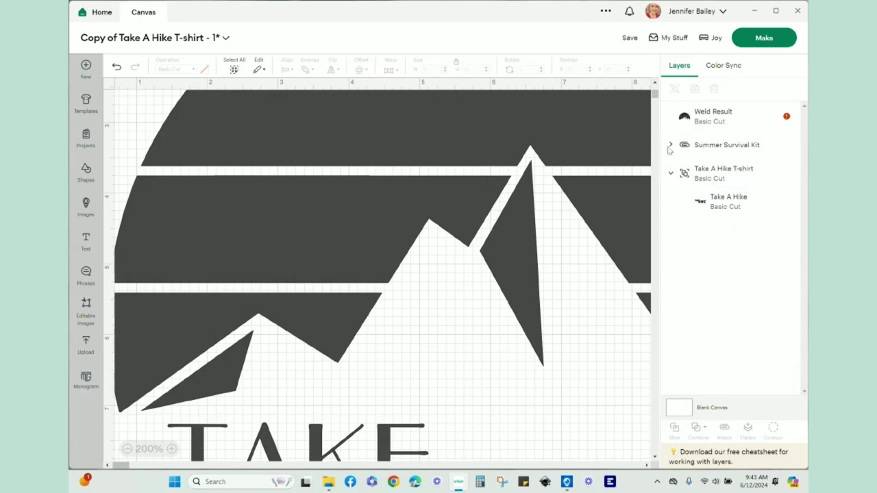
pyautogui.click(127, 449)
pyautogui.click(126, 449)
pyautogui.click(127, 449)
pyautogui.click(127, 450)
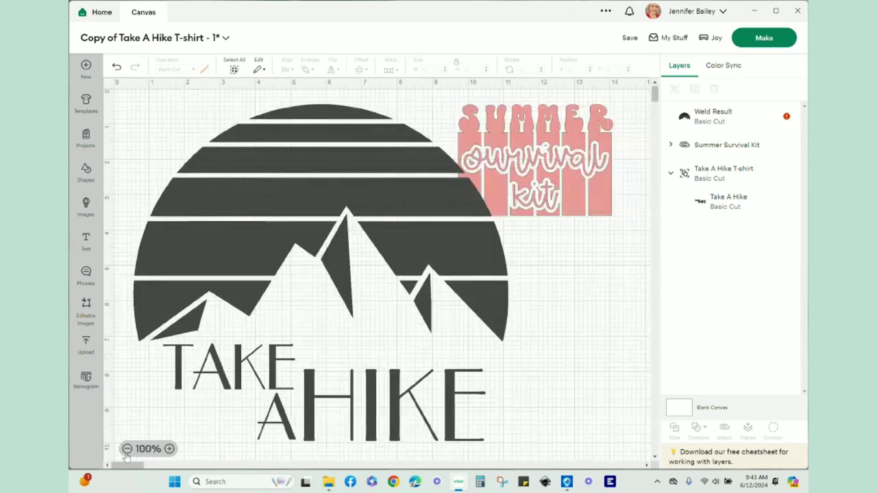
# Step: Search the image library for "sun" and add the first result, the yellow sun with wavy rays, to the canvas
pyautogui.click(84, 206)
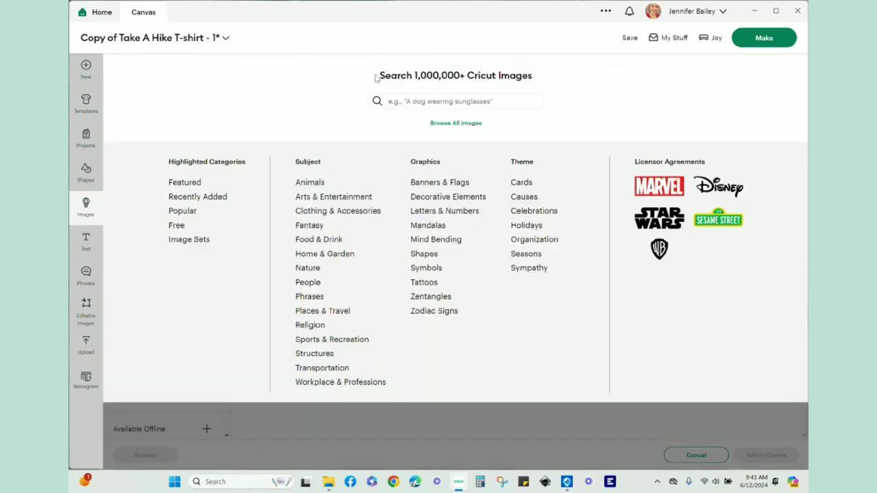
pyautogui.click(426, 100)
pyautogui.write('sun')
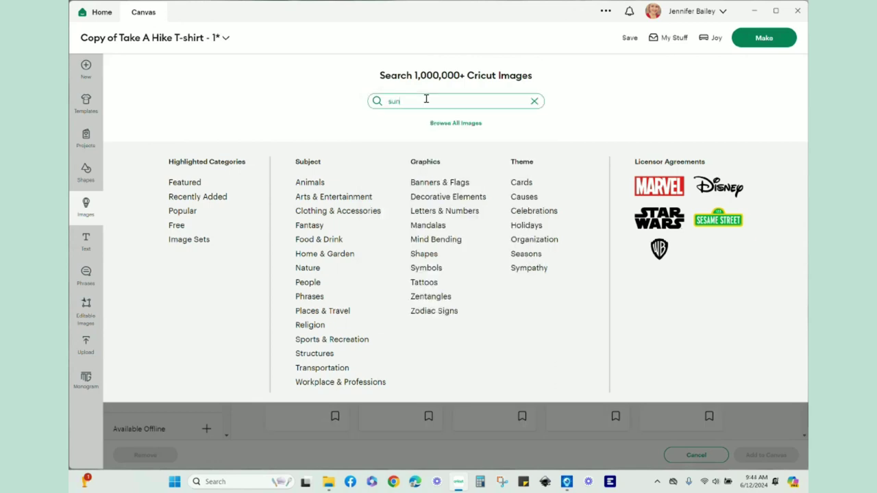
pyautogui.press('Return')
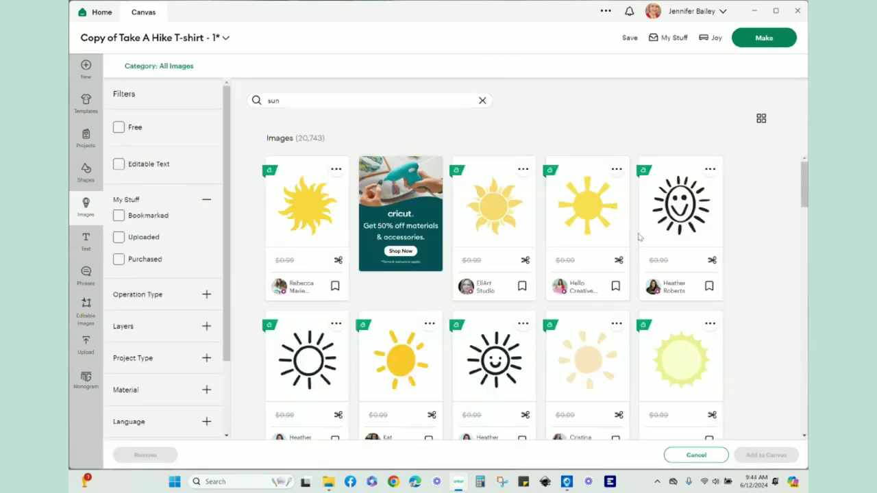
pyautogui.scroll(-1, 708, 286)
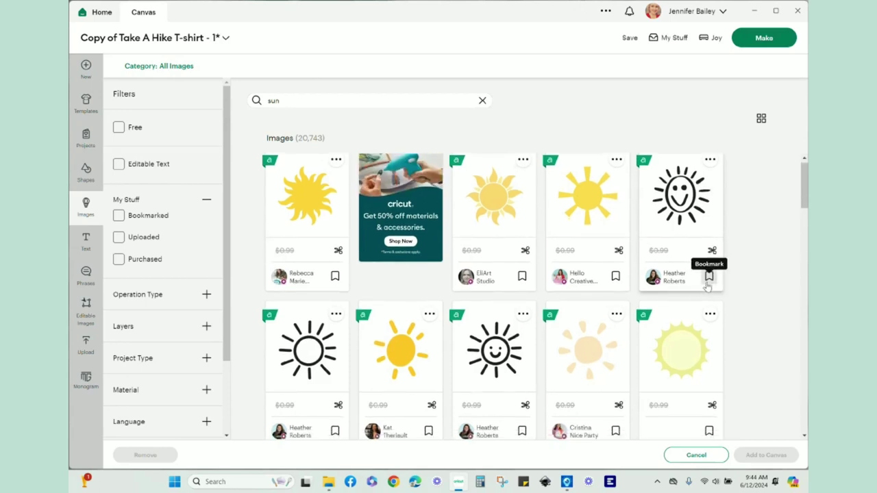
pyautogui.scroll(-2, 708, 285)
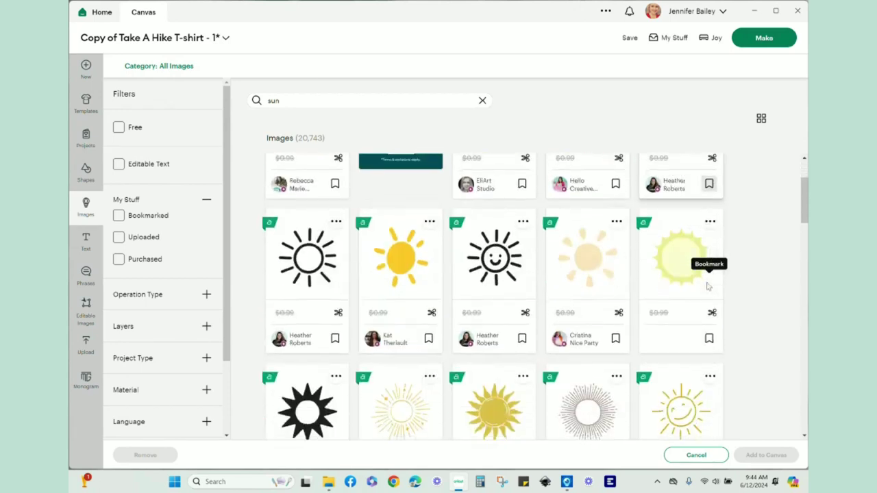
pyautogui.scroll(3, 709, 274)
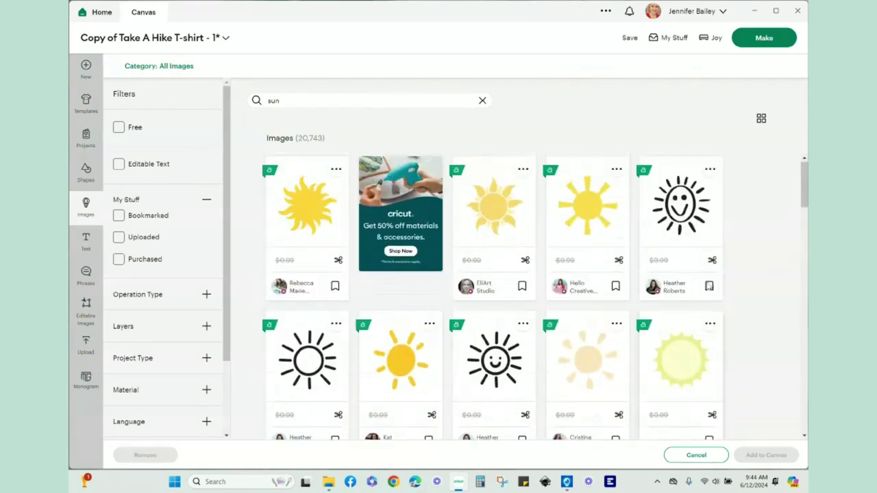
pyautogui.click(305, 208)
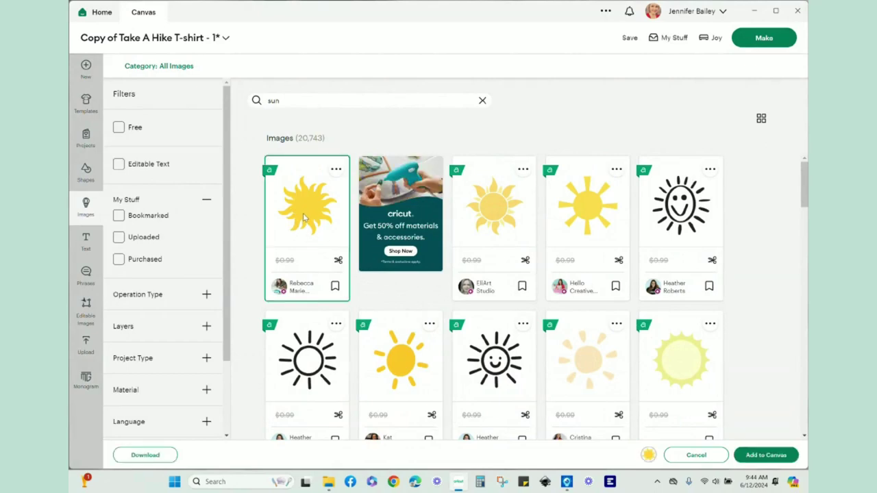
pyautogui.scroll(-5, 738, 323)
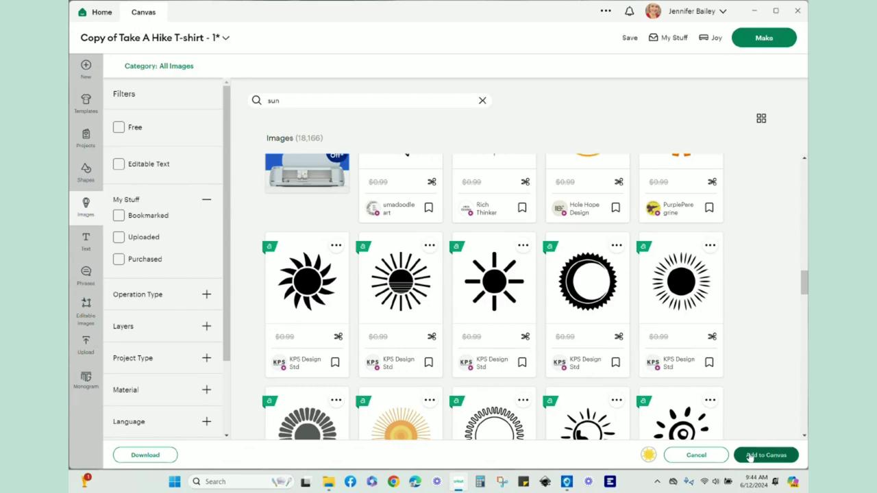
pyautogui.click(749, 457)
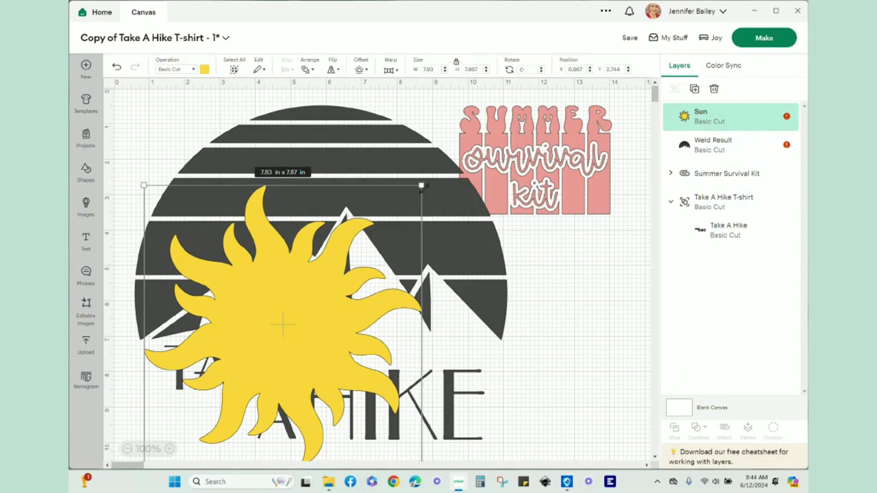
# Step: Shrink the sun to about 2.17 by 2.18 in and place it in the sky above the leftmost mountain
pyautogui.moveTo(422, 186); pyautogui.dragTo(228, 412)
pyautogui.moveTo(179, 435); pyautogui.dragTo(229, 233)
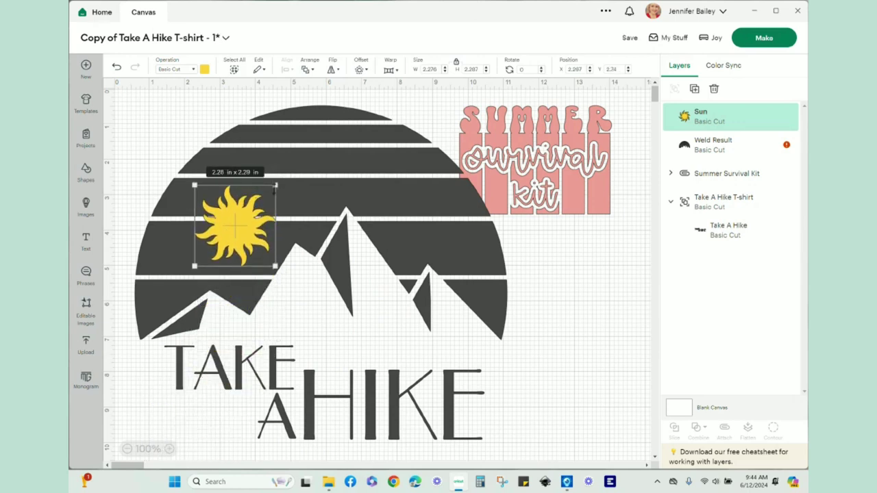
# Step: Recolor the Weld Result layer of sky stripes and mountains light blue
pyautogui.click(370, 237)
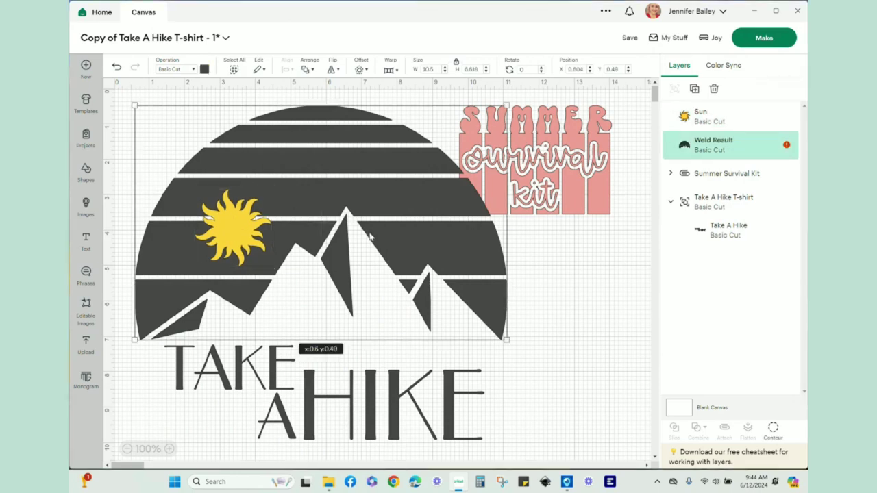
pyautogui.click(203, 73)
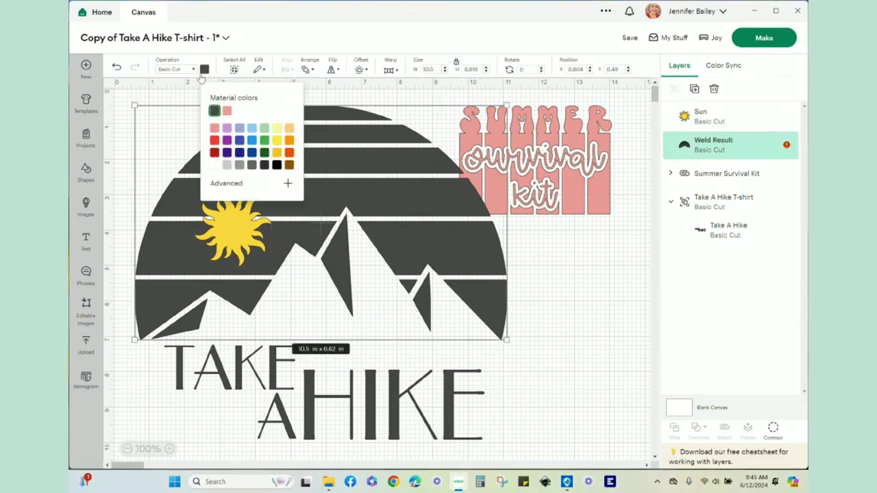
pyautogui.click(251, 129)
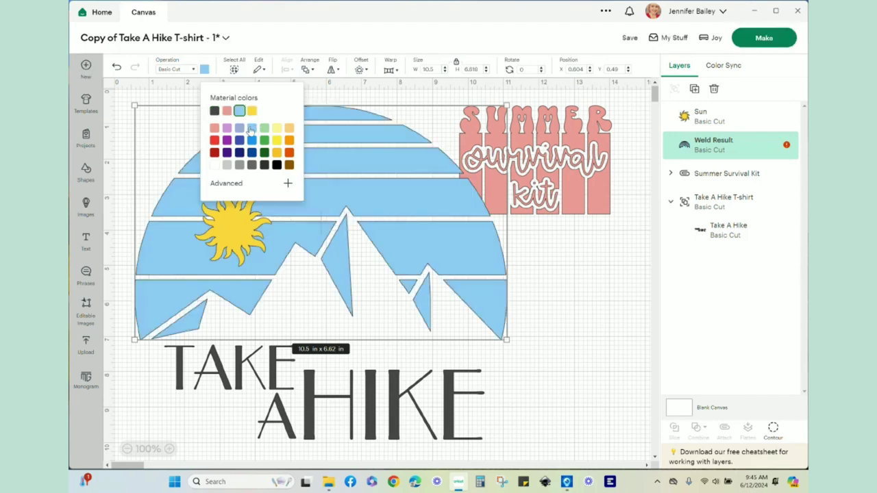
pyautogui.click(556, 316)
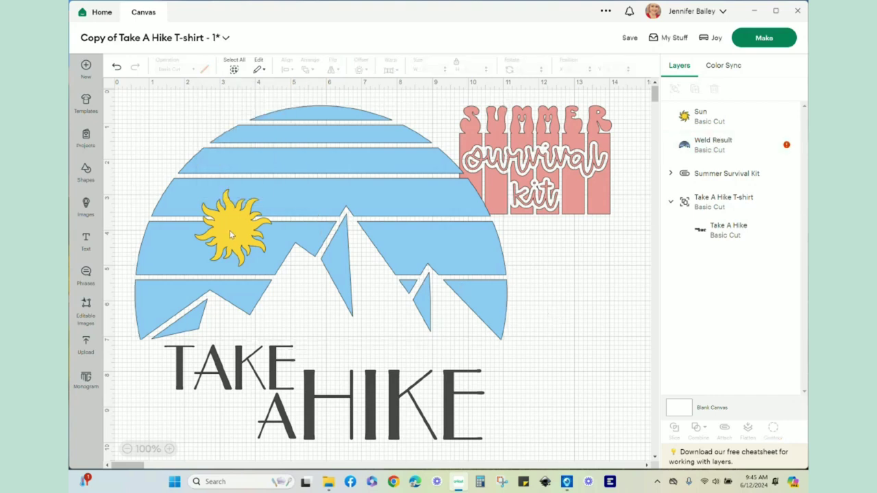
# Step: Slice the Sun layer with the Weld Result layer to cut the sun's shape out of the sky
pyautogui.click(126, 450)
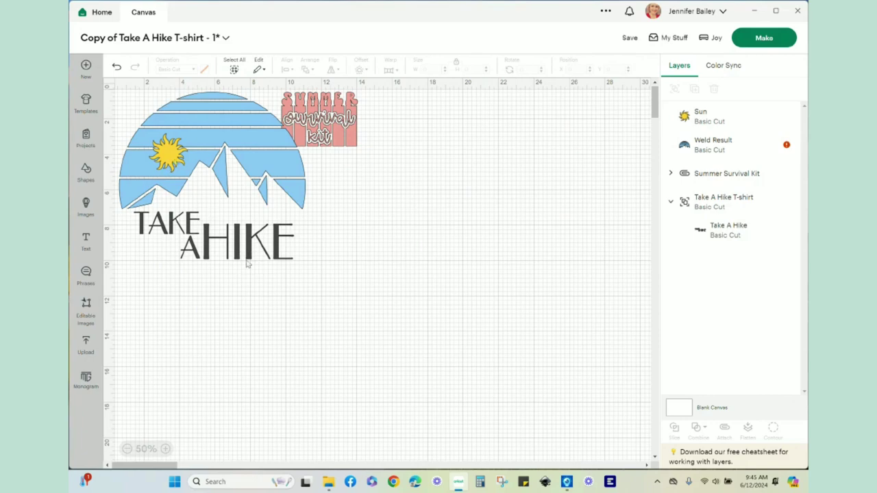
pyautogui.click(166, 449)
pyautogui.click(166, 449)
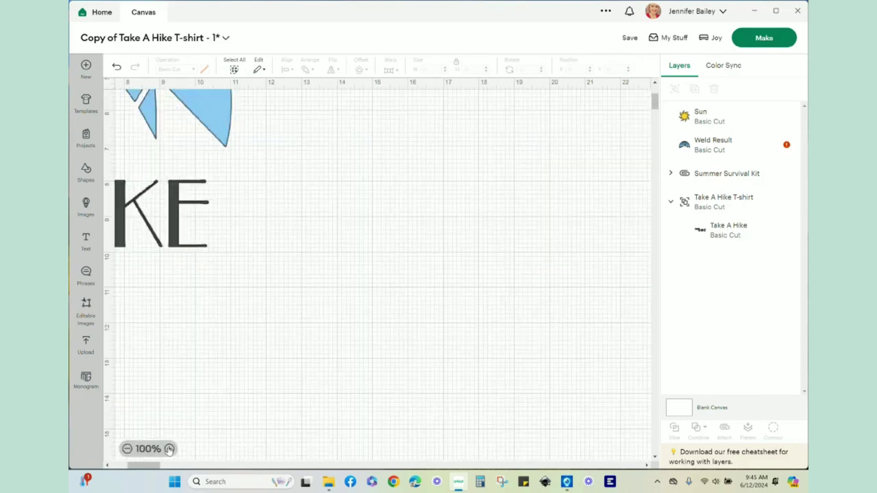
pyautogui.click(167, 450)
pyautogui.scroll(4, 355, 245)
pyautogui.hscroll(-6, 355, 245)
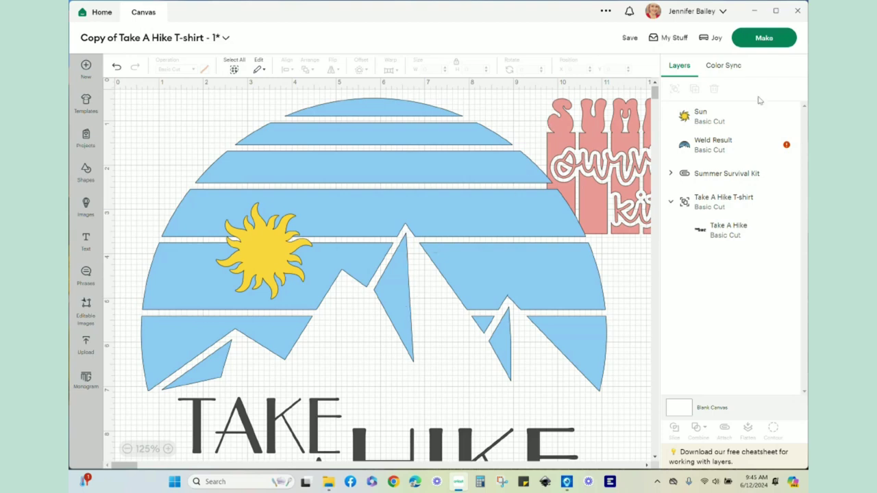
pyautogui.click(704, 115)
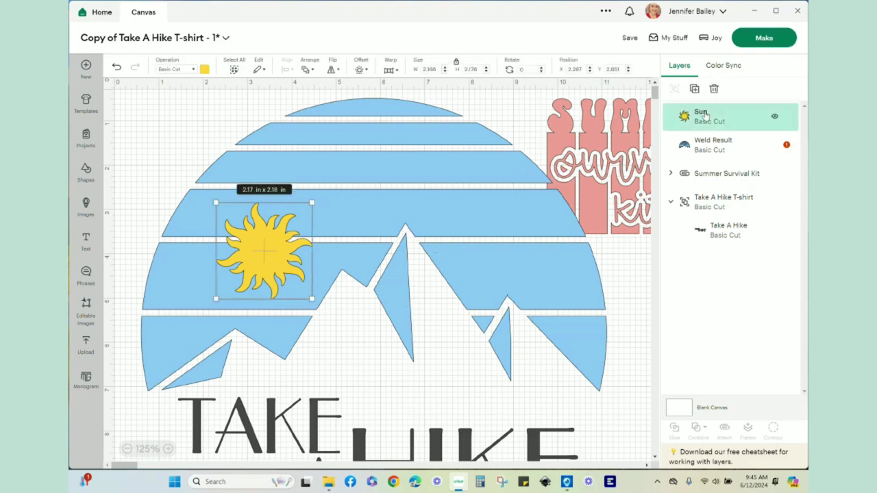
pyautogui.keyDown('shift'); pyautogui.click(716, 147); pyautogui.keyUp('shift')
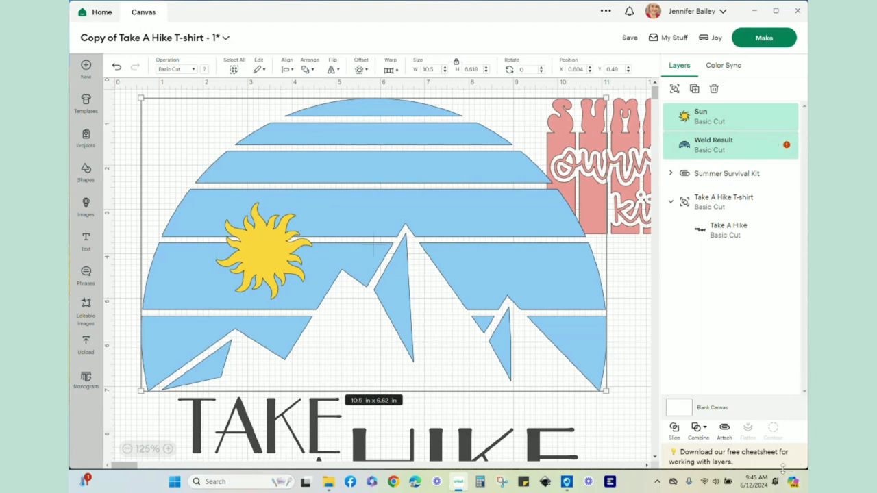
pyautogui.click(674, 430)
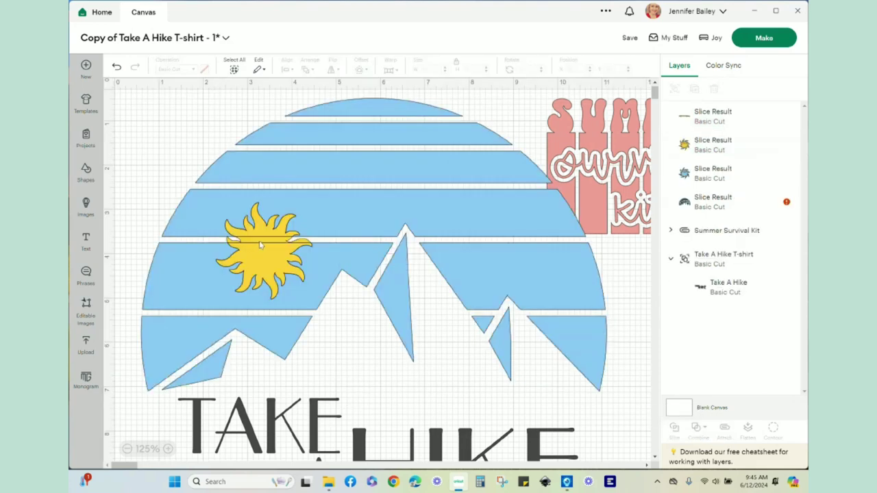
# Step: Move the yellow strip, the yellow sun and the blue sun slice pieces out of the sky cutout
pyautogui.moveTo(260, 241); pyautogui.dragTo(163, 118)
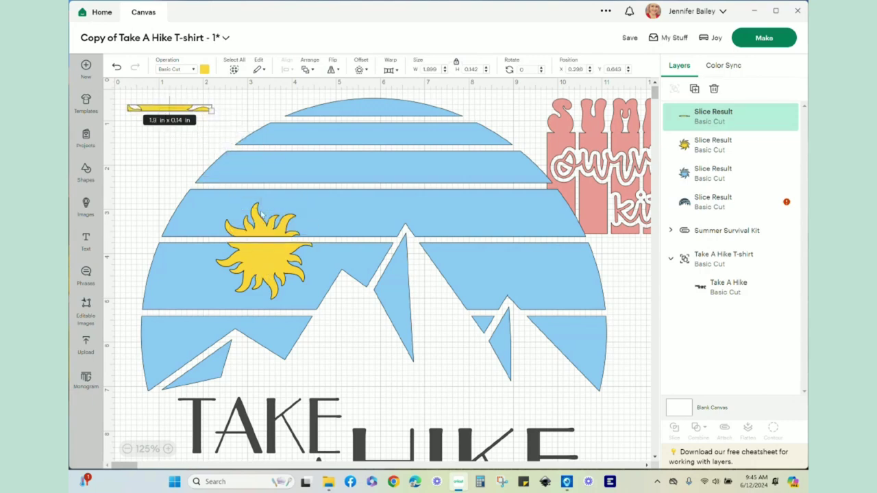
pyautogui.moveTo(261, 228); pyautogui.dragTo(146, 94)
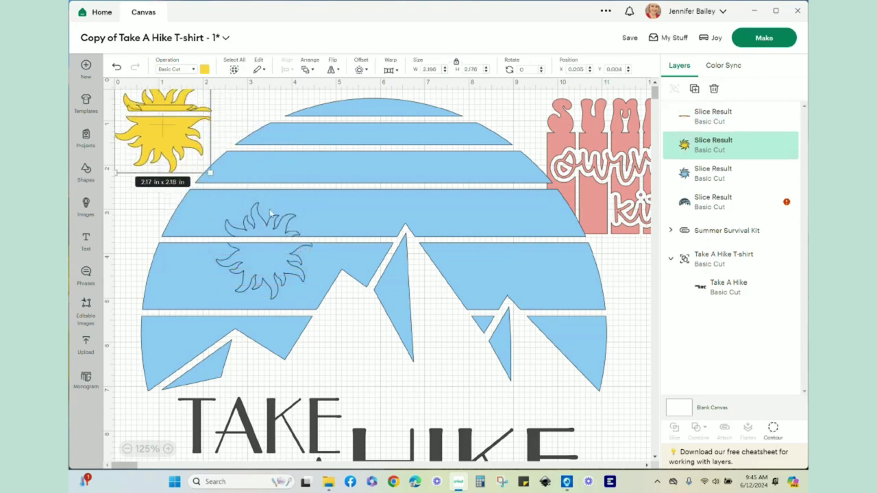
pyautogui.moveTo(261, 228); pyautogui.dragTo(151, 101)
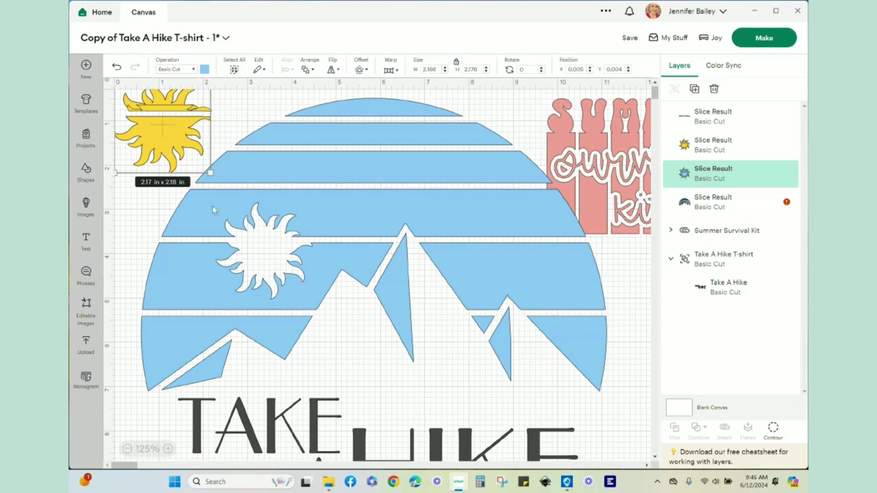
# Step: Delete the leftover yellow sun, yellow strip and blue sun slice pieces, keeping only the sky with the sun cutout
pyautogui.click(143, 215)
pyautogui.moveTo(146, 208); pyautogui.dragTo(146, 144)
pyautogui.click(148, 157)
pyautogui.press('Delete')
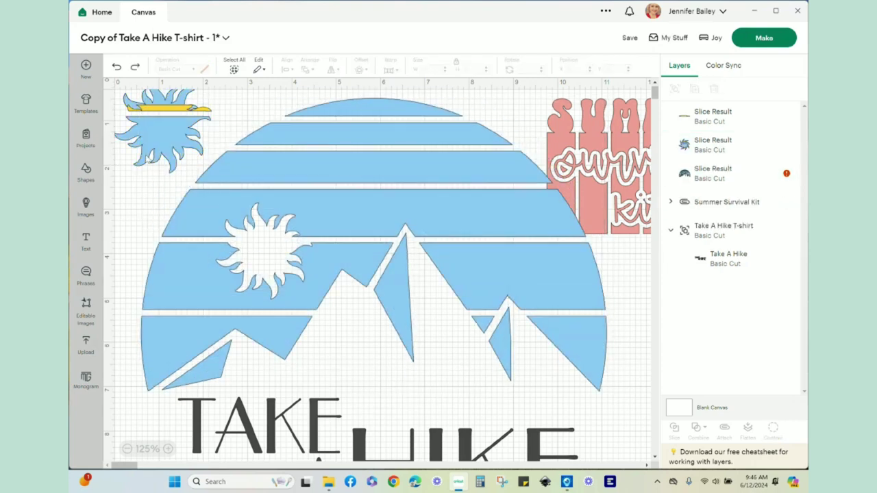
pyautogui.click(739, 123)
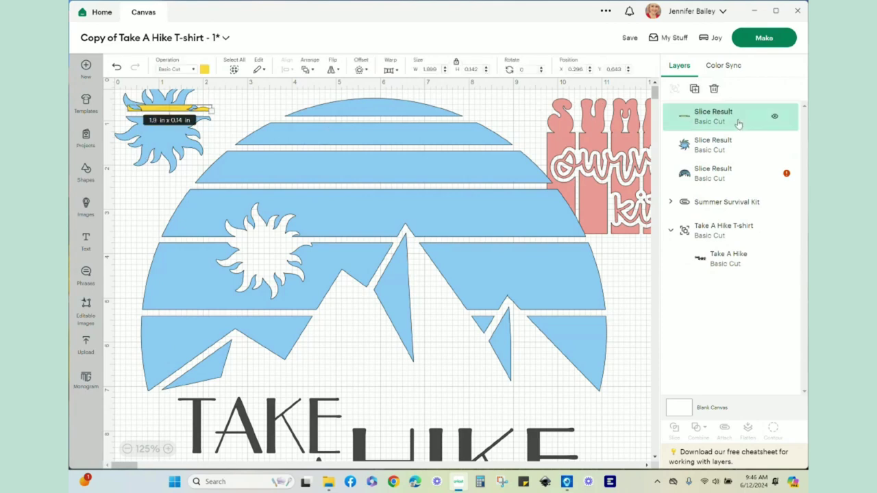
pyautogui.keyDown('shift'); pyautogui.click(726, 147); pyautogui.keyUp('shift')
pyautogui.press('Delete')
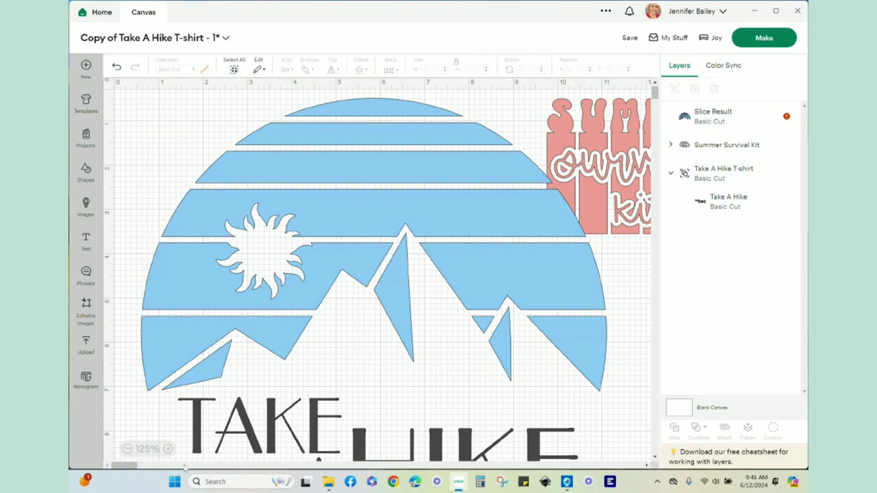
# Step: Move the Slice Result layer into the Take A Hike T-shirt group, above the Take A Hike layer
pyautogui.click(128, 450)
pyautogui.click(127, 450)
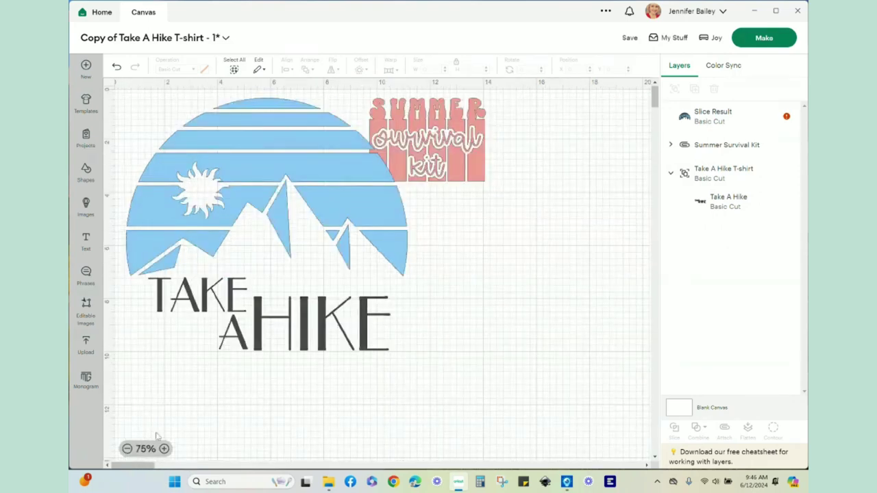
pyautogui.click(704, 127)
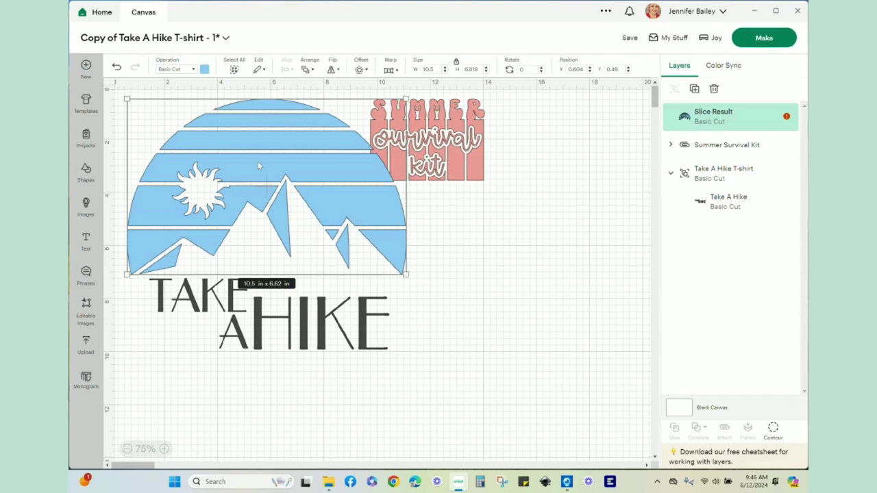
pyautogui.moveTo(713, 121); pyautogui.dragTo(724, 148)
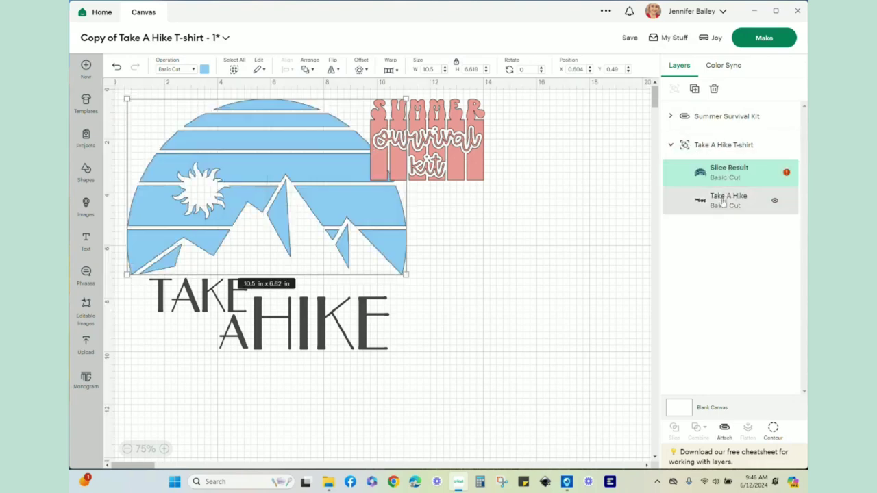
pyautogui.click(493, 266)
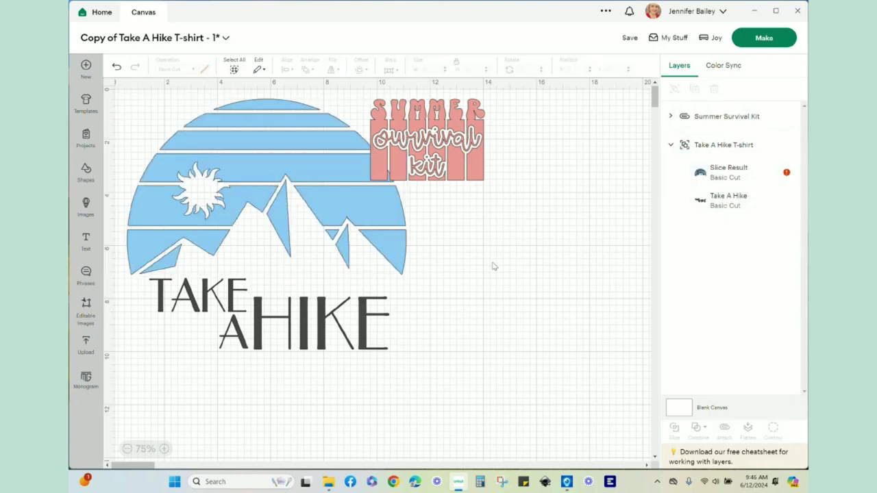
# Step: Move the Take A Hike text slightly closer to the mountains and center it horizontally with the Slice Result layer
pyautogui.click(722, 183)
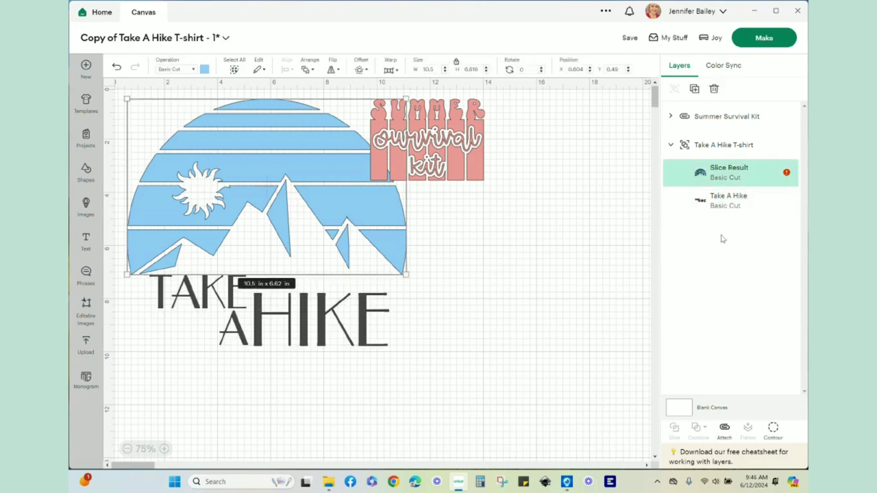
pyautogui.keyDown('shift'); pyautogui.click(725, 204); pyautogui.keyUp('shift')
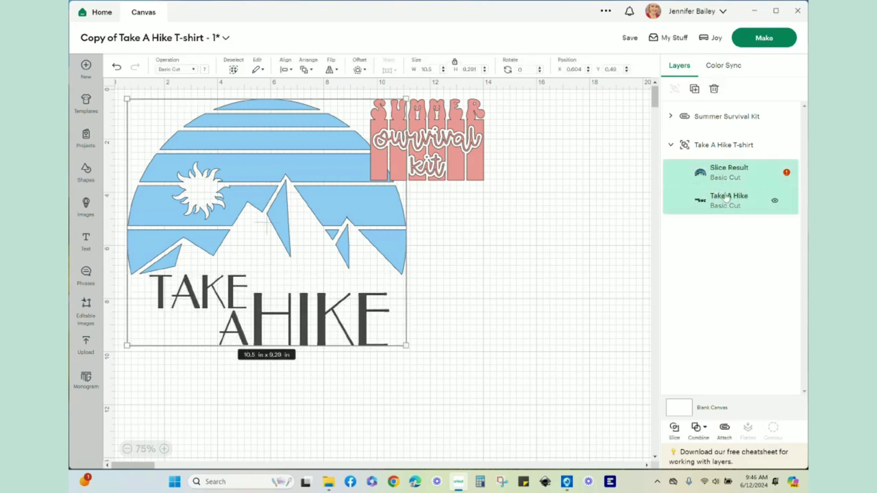
pyautogui.click(286, 70)
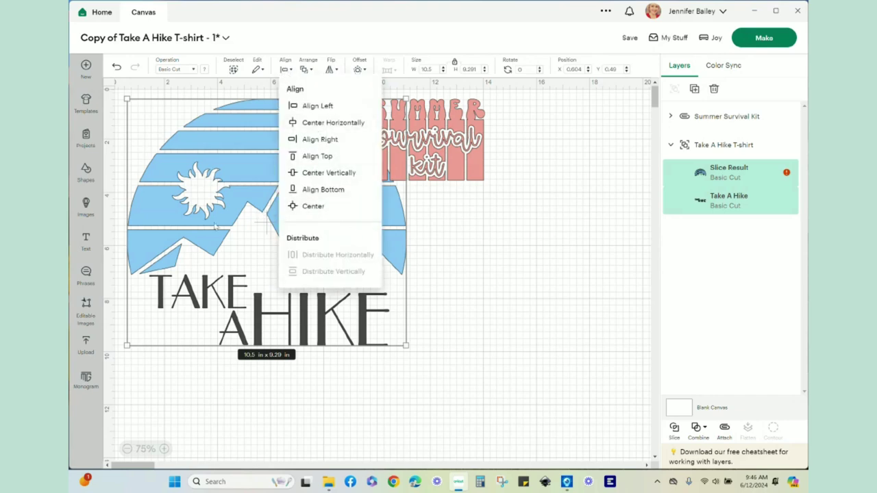
pyautogui.click(319, 123)
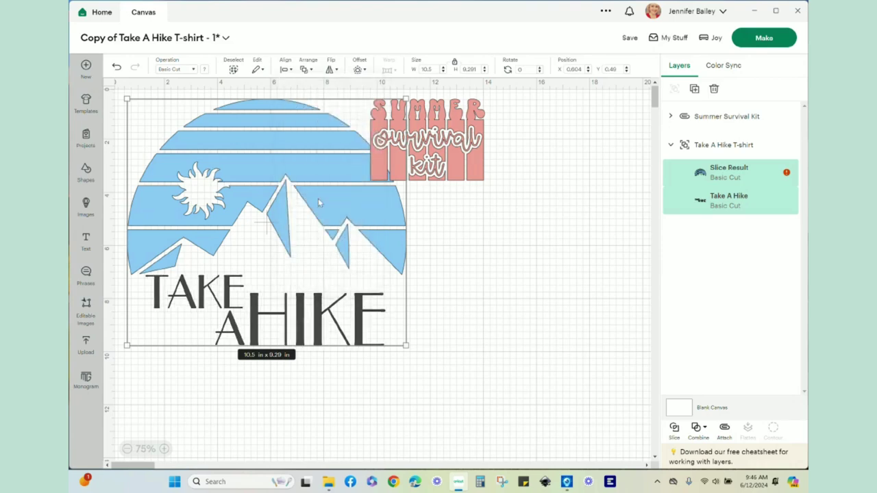
pyautogui.click(327, 291)
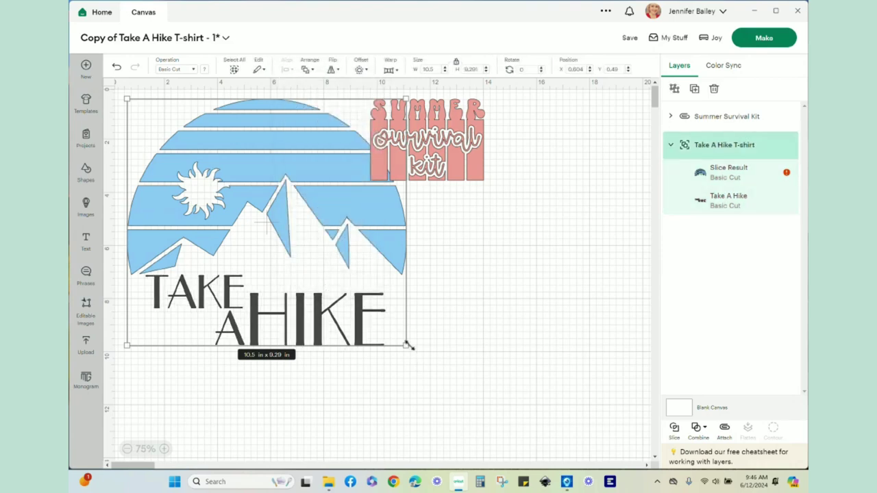
# Step: Scale the Take A Hike T-shirt design down proportionally to about 5.37 by 4.8 in
pyautogui.moveTo(406, 345); pyautogui.dragTo(349, 293)
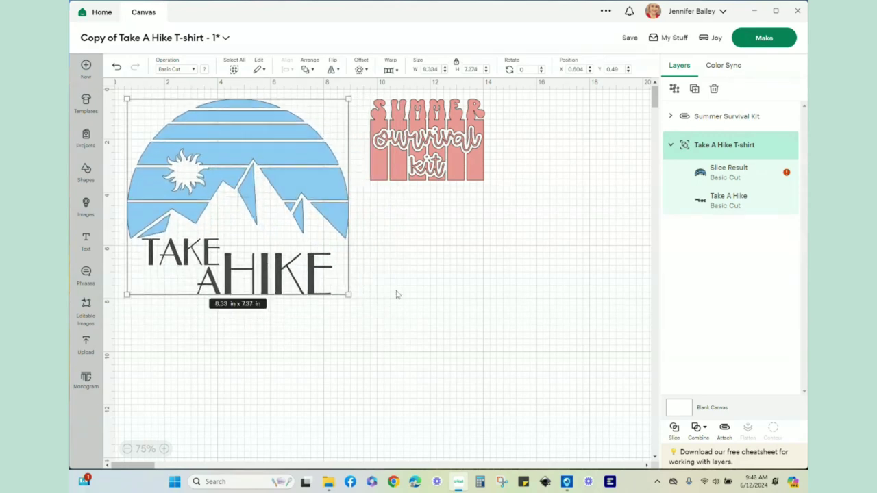
pyautogui.click(413, 347)
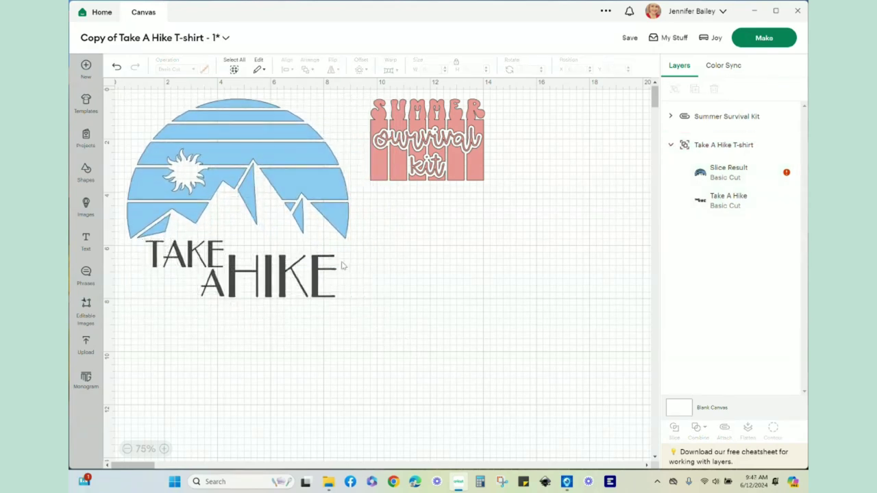
pyautogui.click(318, 263)
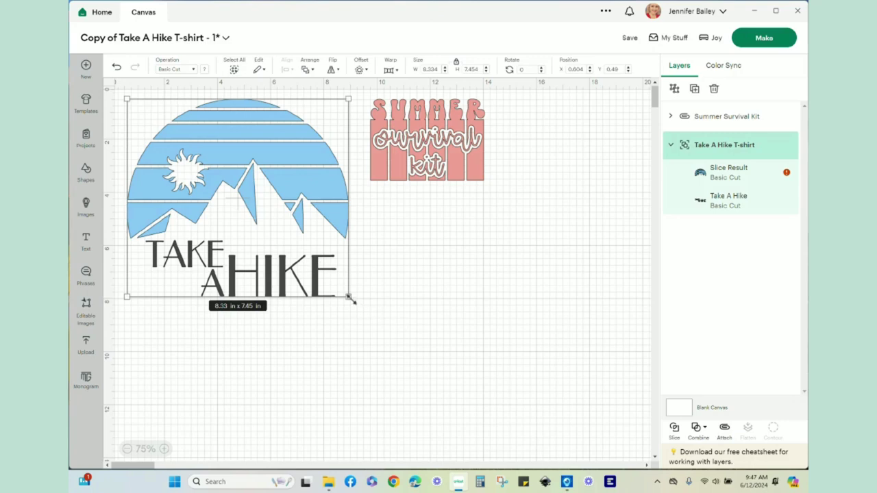
pyautogui.moveTo(351, 299); pyautogui.dragTo(273, 218)
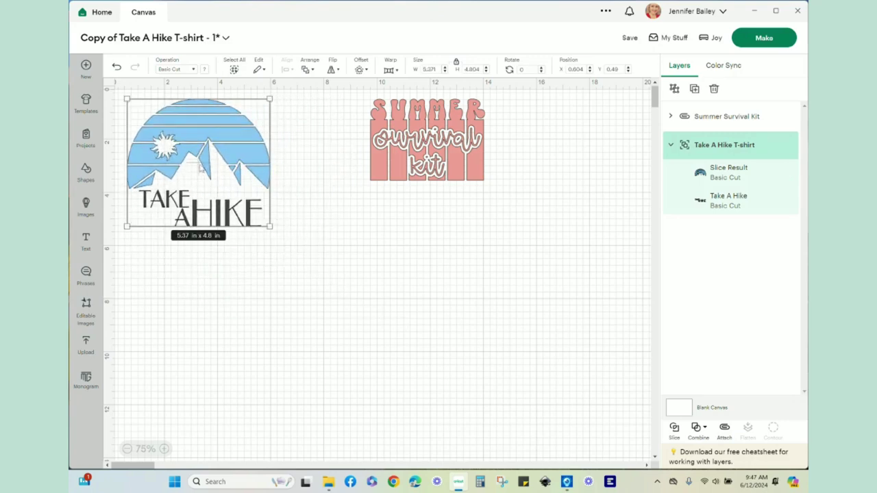
pyautogui.moveTo(202, 170); pyautogui.dragTo(216, 169)
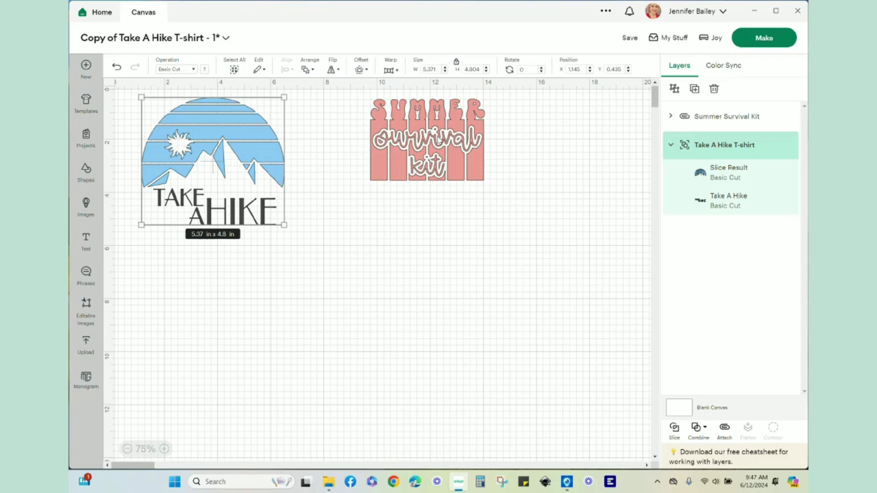
pyautogui.hotkey('ctrl', 'z')
# Step: Add a square shape and stretch it into a rectangle 8 in wide by 4 in high, with the proportions locked again at the end
pyautogui.click(87, 173)
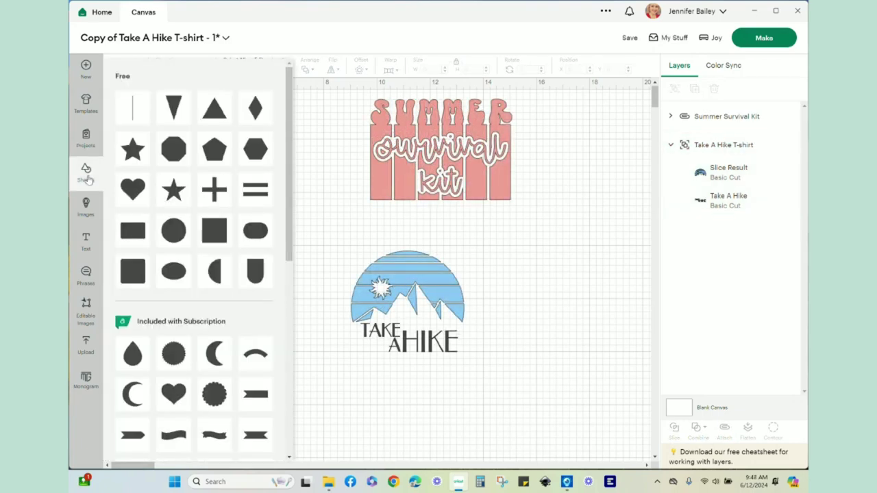
pyautogui.click(213, 232)
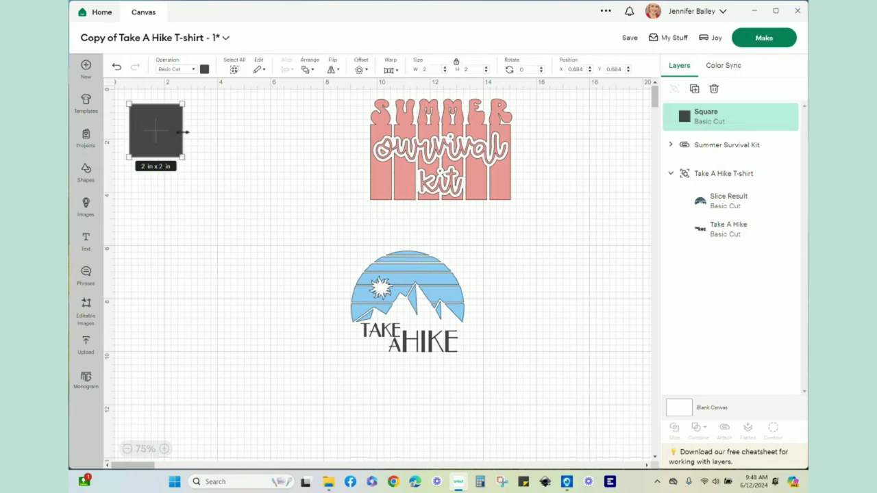
pyautogui.moveTo(185, 133); pyautogui.dragTo(253, 132)
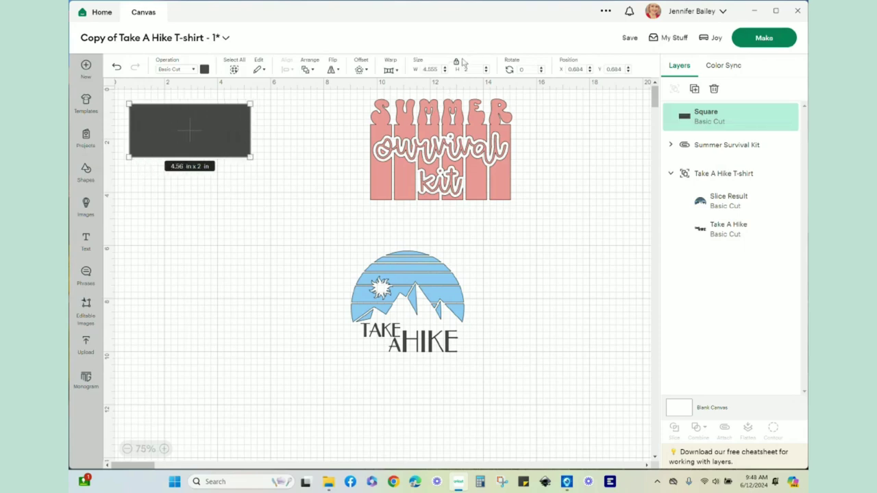
pyautogui.click(437, 69)
pyautogui.write('6')
pyautogui.press('Tab')
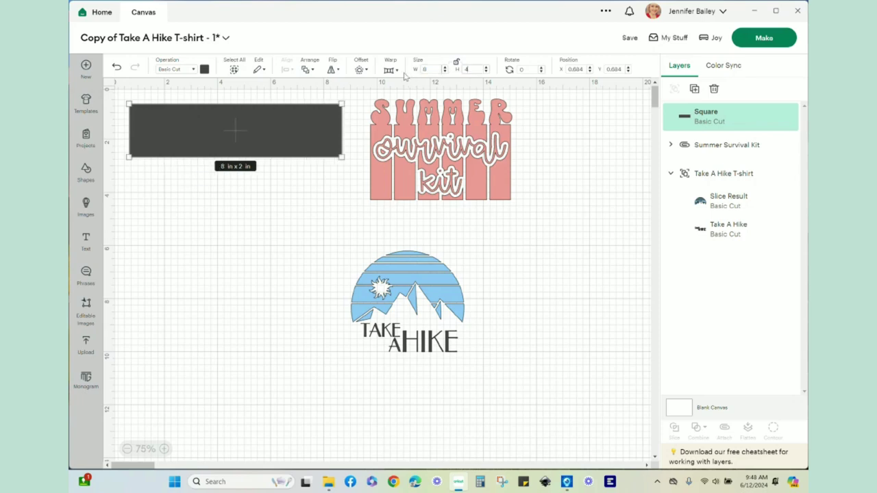
pyautogui.press('Tab')
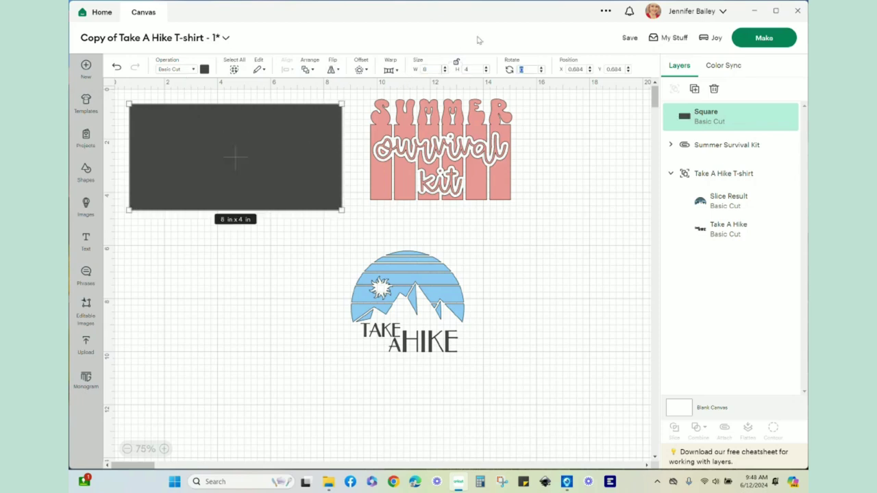
pyautogui.click(456, 66)
# Step: Recolor the rectangle to a very light, nearly white gray using the advanced color picker
pyautogui.click(205, 70)
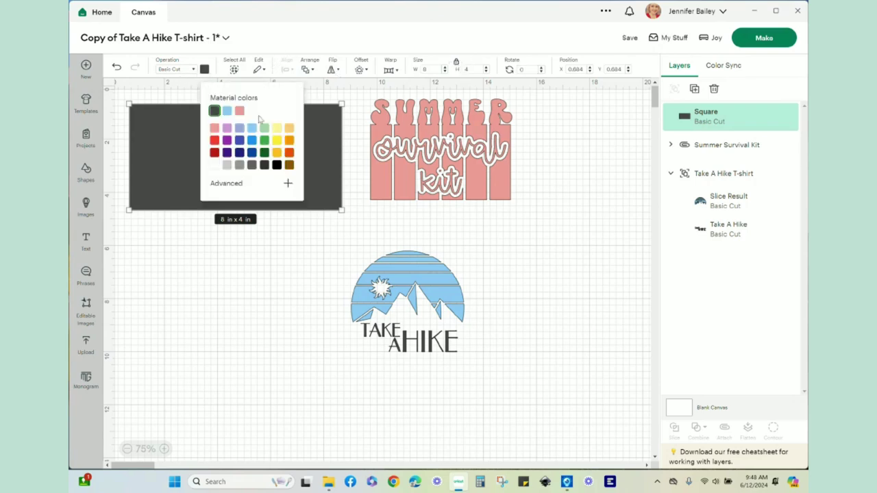
pyautogui.click(227, 165)
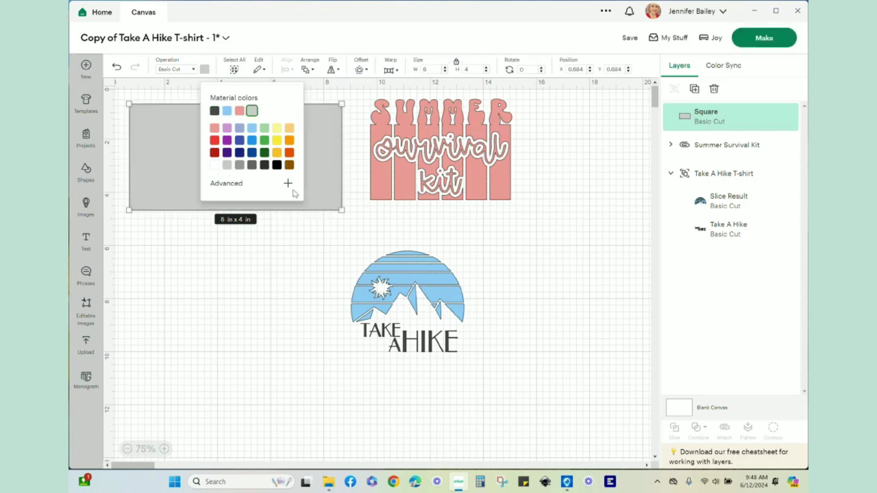
pyautogui.click(235, 187)
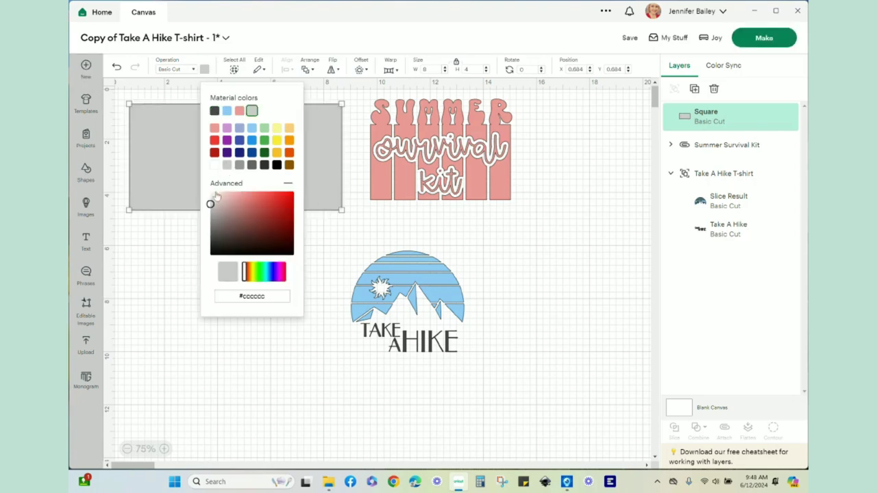
pyautogui.moveTo(211, 203); pyautogui.dragTo(210, 193)
pyautogui.click(317, 246)
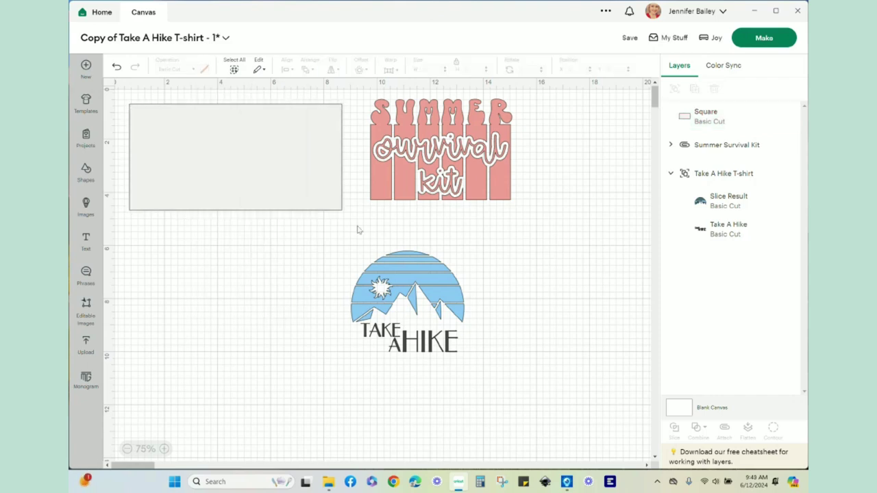
# Step: Bring the Summer Survival Kit layer above the Square layer and place that design on the rectangle, with the Take A Hike design moved up beside it
pyautogui.click(457, 157)
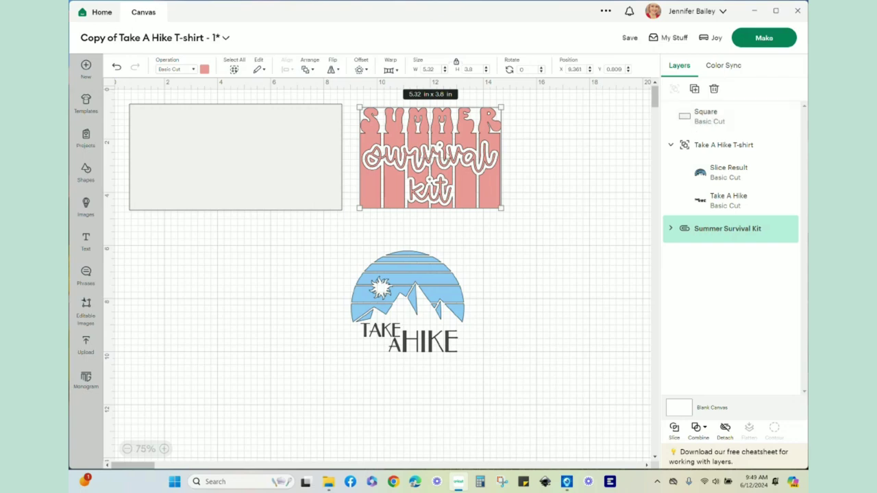
pyautogui.moveTo(738, 231); pyautogui.dragTo(672, 116)
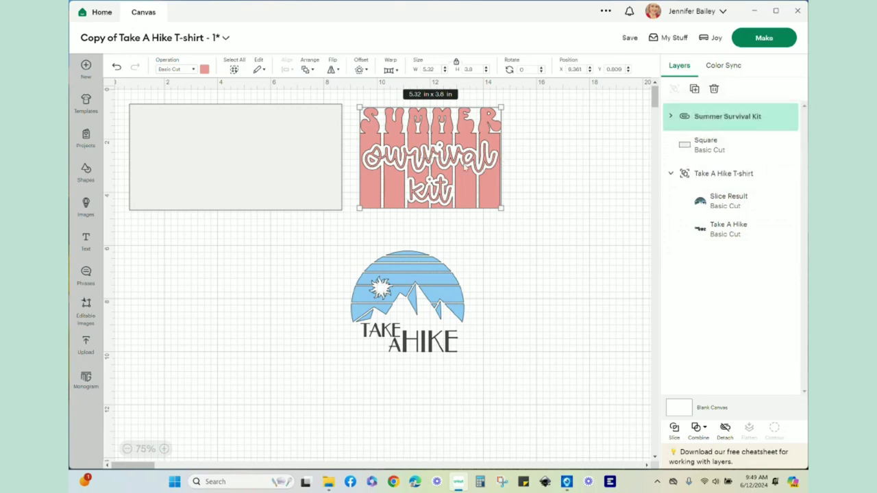
pyautogui.moveTo(433, 162); pyautogui.dragTo(244, 157)
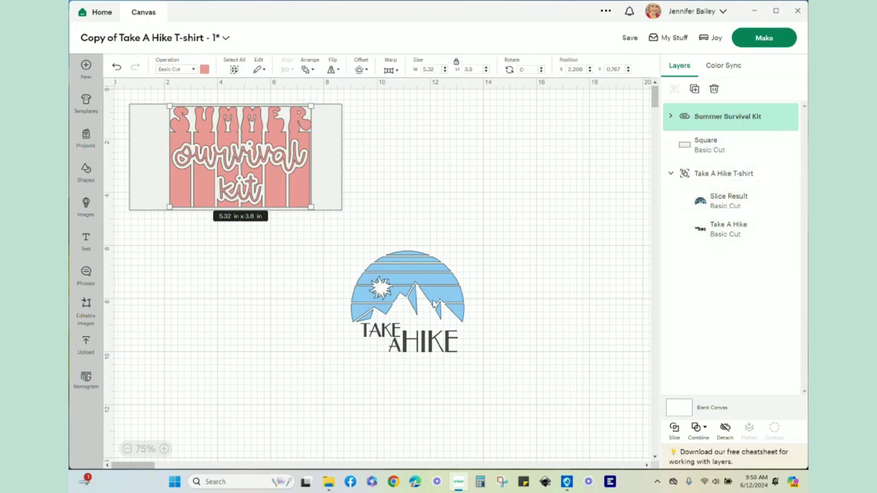
pyautogui.moveTo(433, 305); pyautogui.dragTo(511, 175)
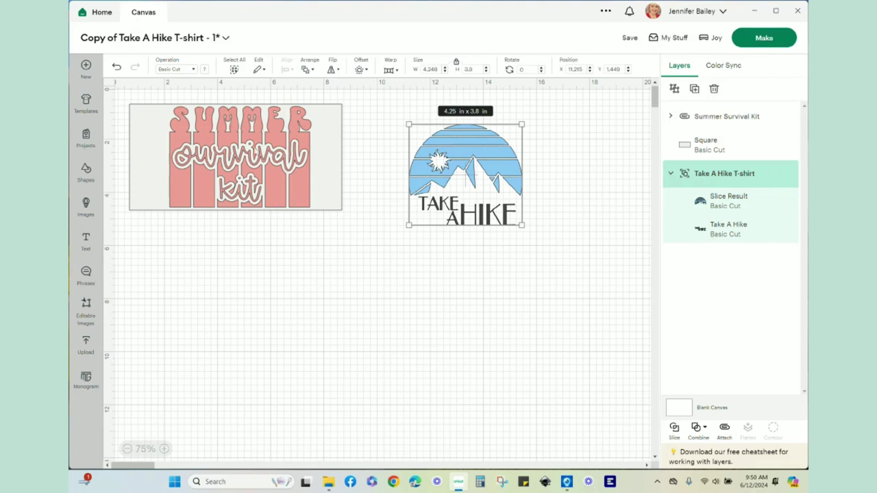
# Step: Scale the Summer Survival Kit design down to about 5.1 by 3.5 in and position it roughly centered on the rectangle
pyautogui.click(268, 165)
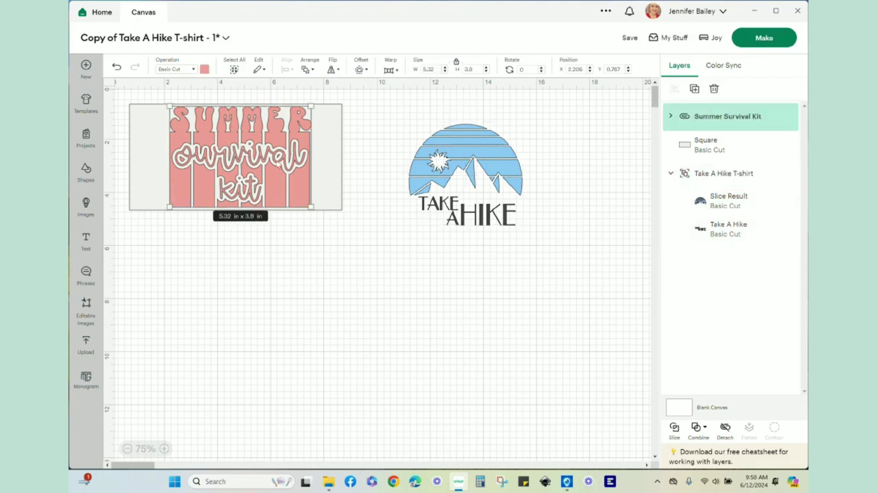
pyautogui.moveTo(278, 106); pyautogui.dragTo(277, 113)
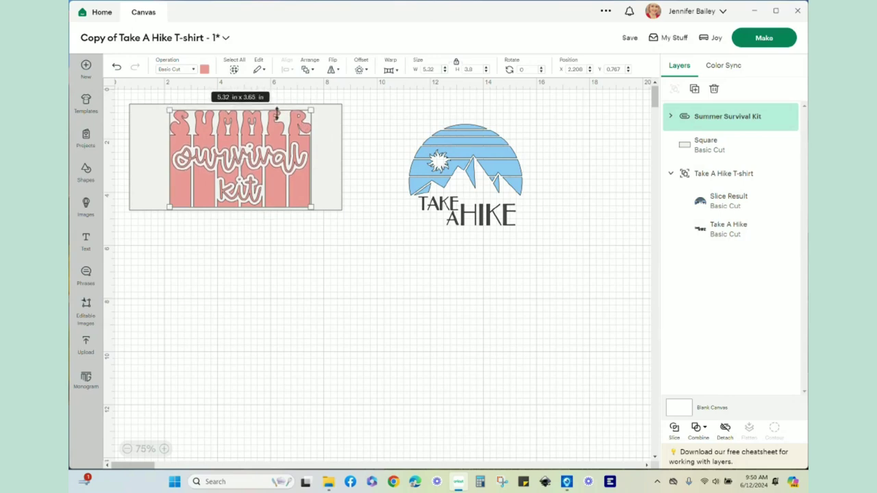
pyautogui.moveTo(251, 165); pyautogui.dragTo(244, 162)
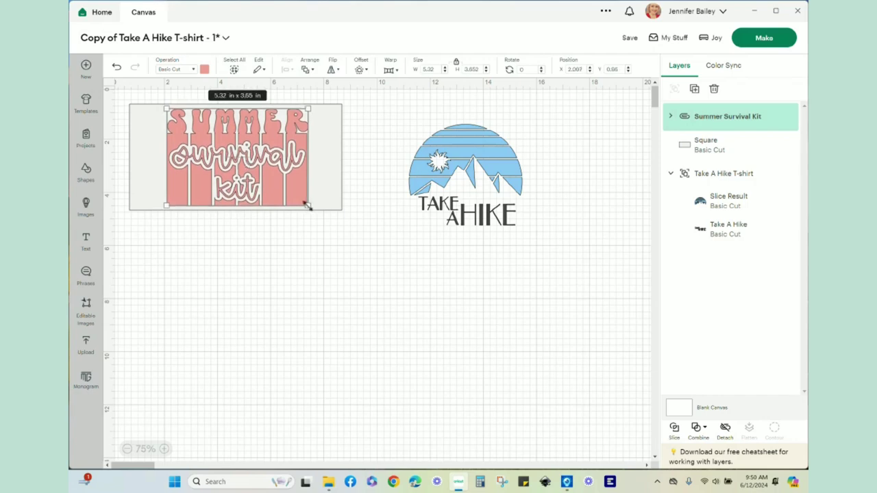
pyautogui.moveTo(308, 205); pyautogui.dragTo(302, 202)
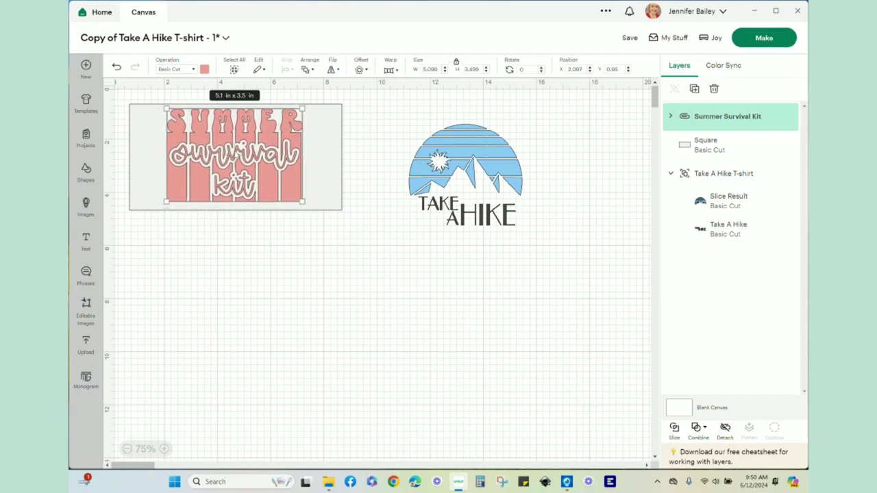
pyautogui.moveTo(233, 154); pyautogui.dragTo(241, 158)
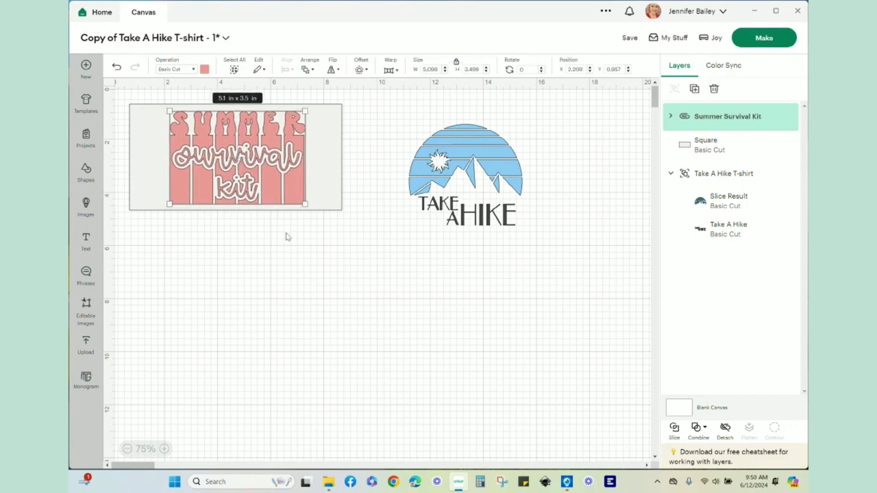
pyautogui.click(286, 236)
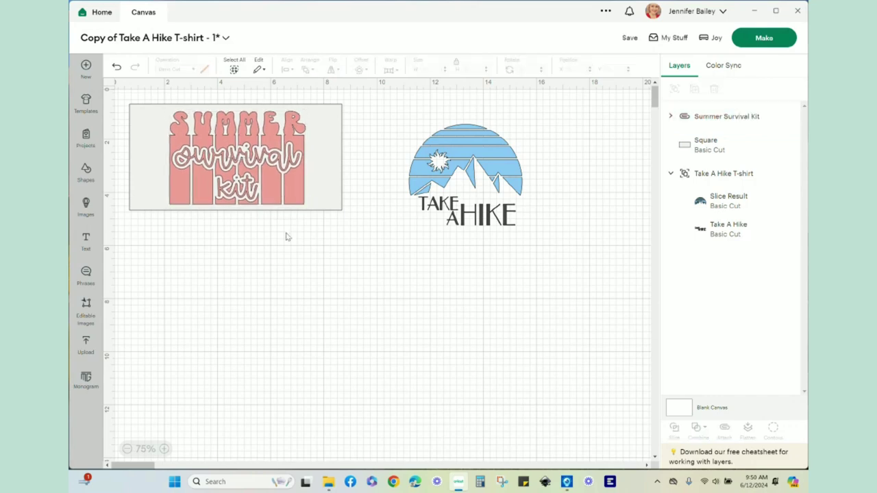
# Step: Move the Summer Survival Kit design below the rectangle and bring the Square layer to the top of the layer order
pyautogui.click(240, 164)
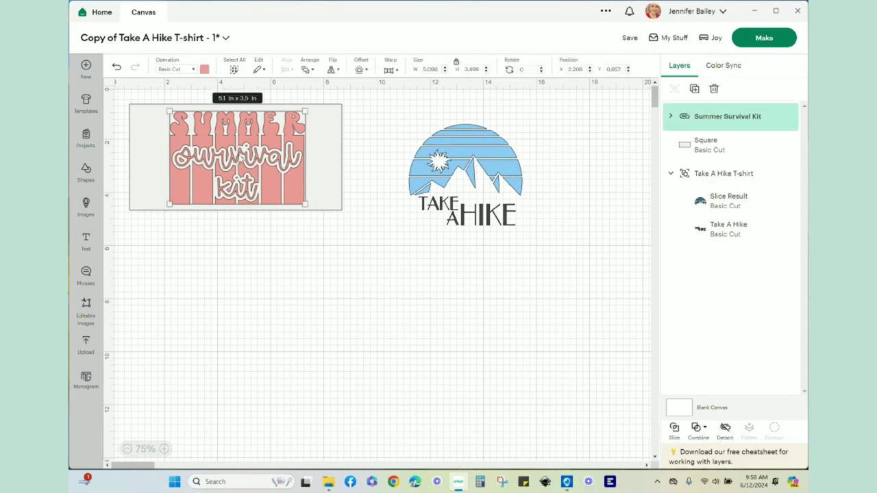
pyautogui.moveTo(240, 156); pyautogui.dragTo(202, 317)
pyautogui.click(500, 178)
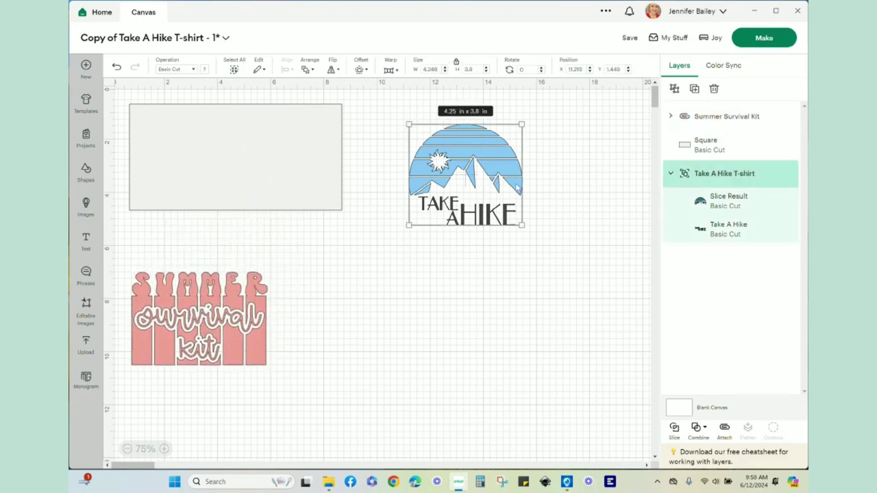
pyautogui.moveTo(706, 144); pyautogui.dragTo(716, 120)
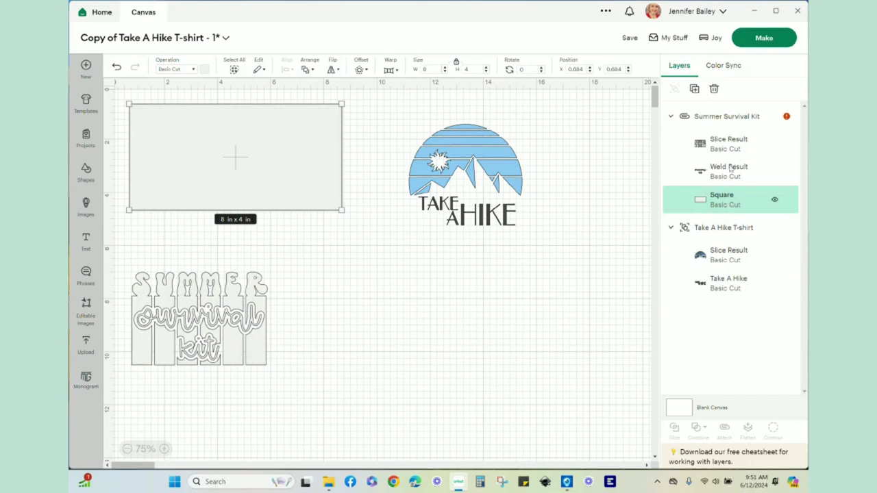
pyautogui.moveTo(705, 198); pyautogui.dragTo(710, 106)
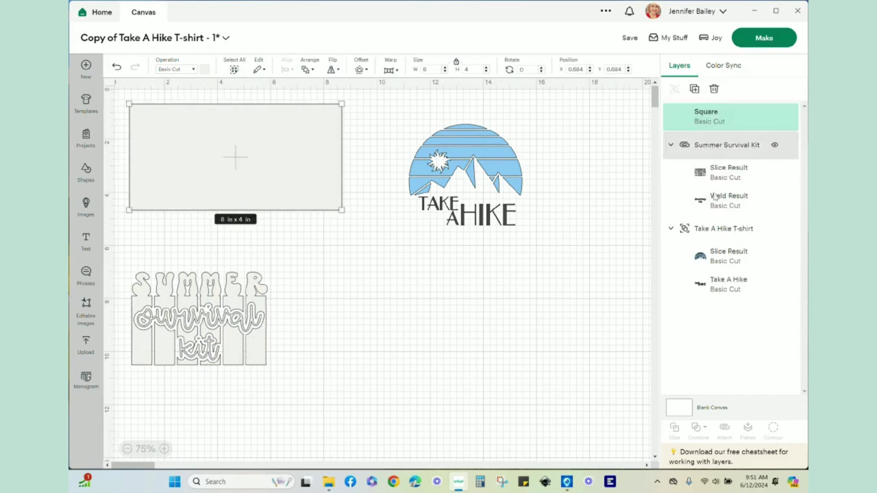
# Step: Collapse the Take A Hike T-shirt group, move it above the Square layer and place the design in the middle of the rectangle
pyautogui.click(717, 233)
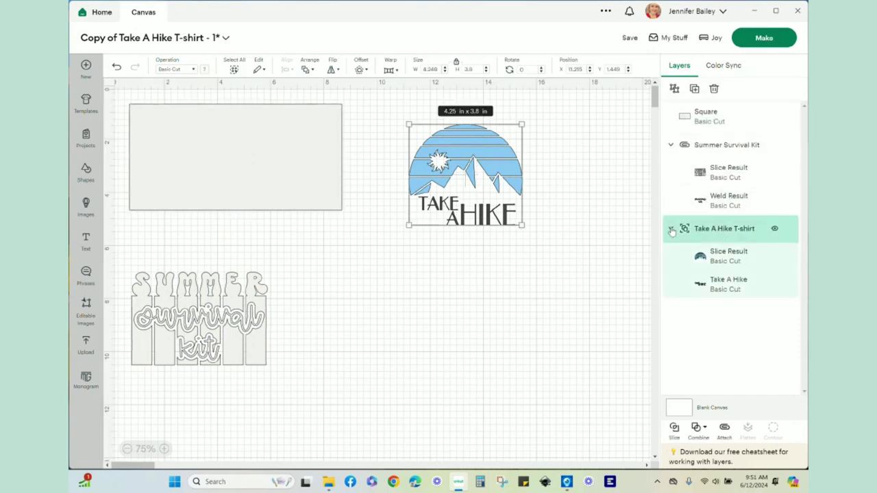
pyautogui.click(717, 233)
pyautogui.moveTo(715, 216); pyautogui.dragTo(720, 101)
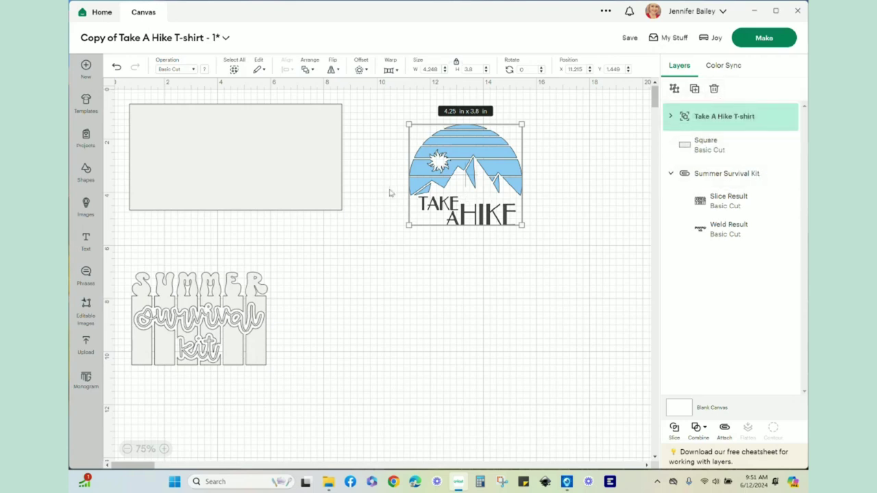
pyautogui.moveTo(471, 180); pyautogui.dragTo(241, 160)
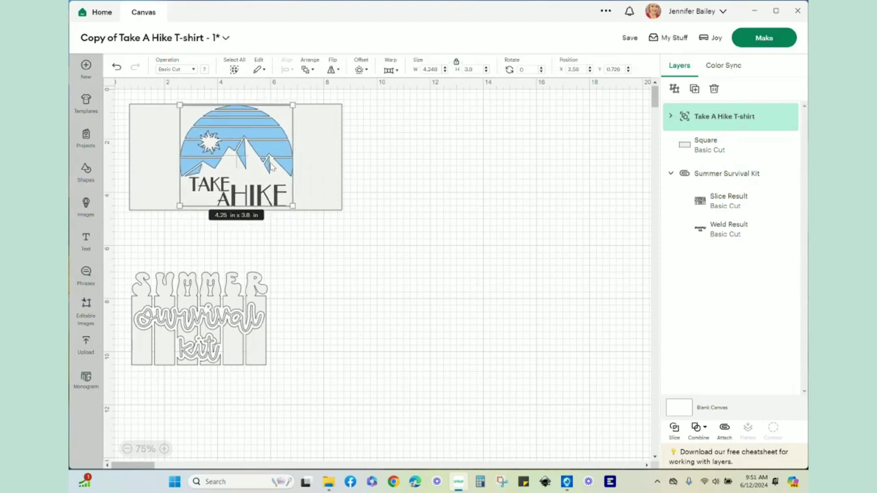
# Step: Check the layer arrangement options for the blue sky piece, leaving the order as it is, and reselect the Take A Hike T-shirt group
pyautogui.click(259, 161)
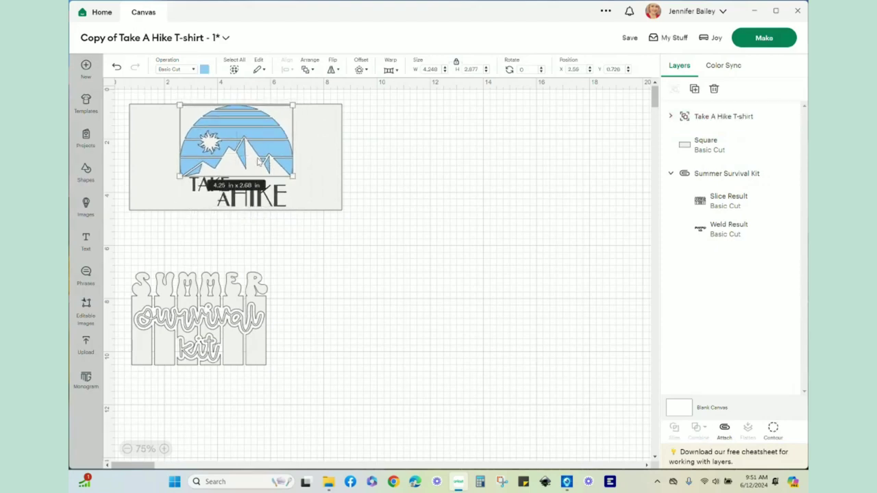
pyautogui.click(309, 70)
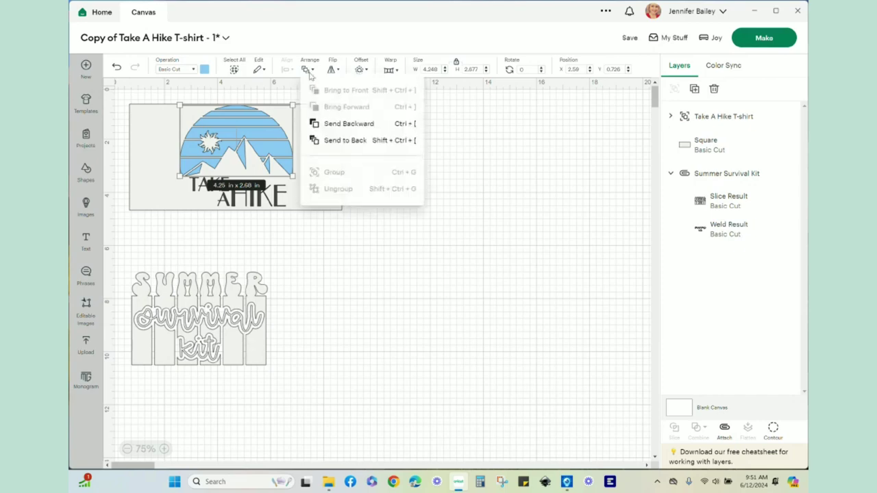
pyautogui.click(508, 207)
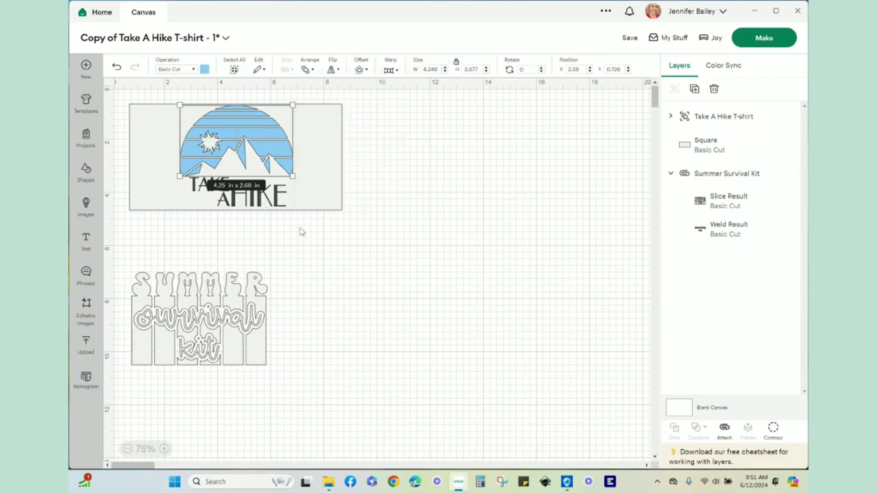
pyautogui.click(325, 233)
pyautogui.click(263, 184)
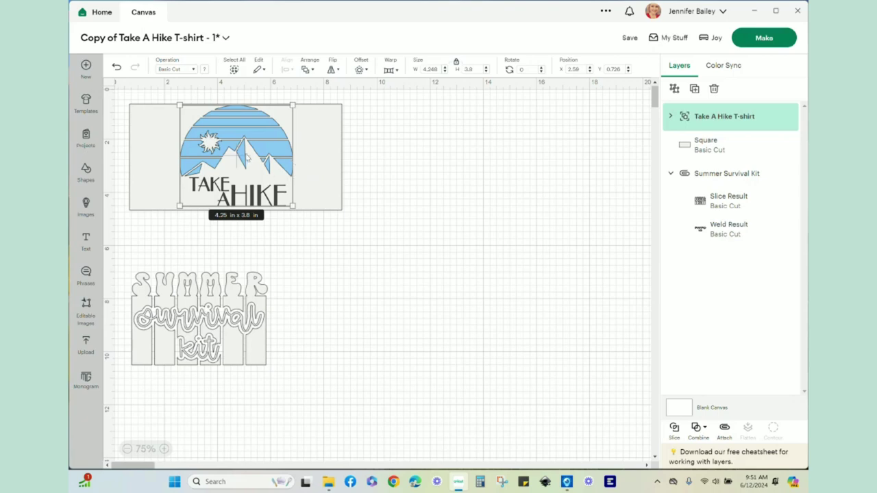
# Step: Scale the Take A Hike T-shirt design proportionally to 3.5 in high and recenter it on the rectangle
pyautogui.moveTo(238, 162); pyautogui.dragTo(236, 163)
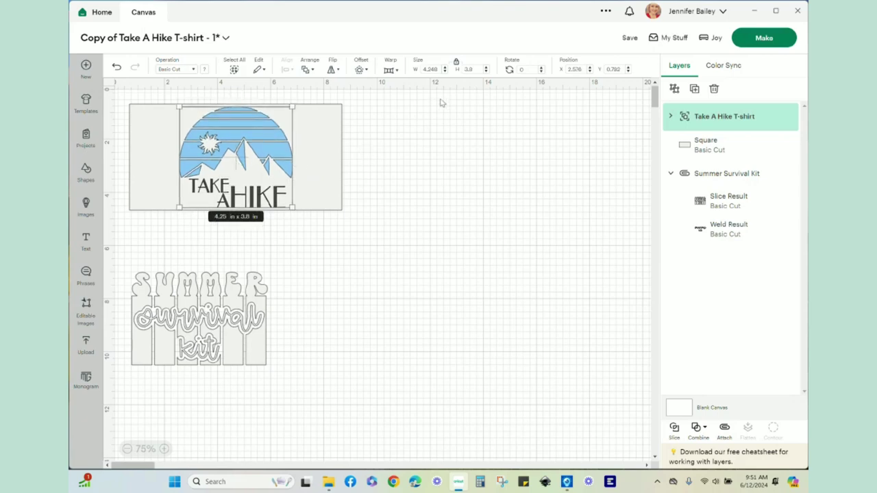
pyautogui.click(485, 72)
pyautogui.click(486, 71)
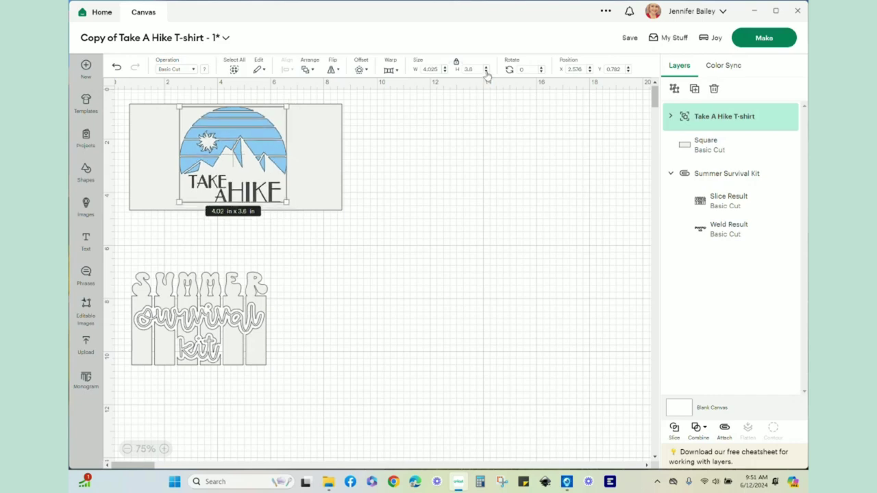
pyautogui.click(485, 71)
pyautogui.moveTo(240, 150); pyautogui.dragTo(241, 154)
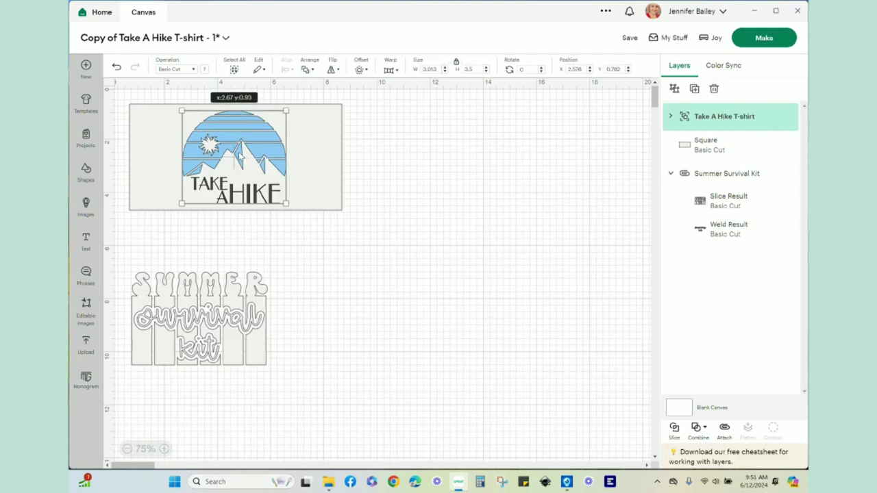
pyautogui.click(470, 212)
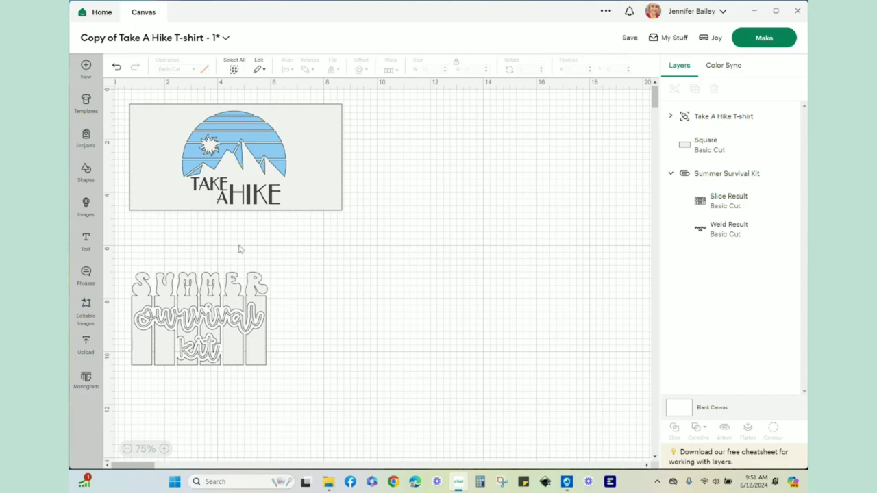
# Step: Move the Take A Hike T-shirt design off the rectangle to its right and recolor the Summer Survival Kit design with the light blue material color
pyautogui.moveTo(245, 151); pyautogui.dragTo(460, 165)
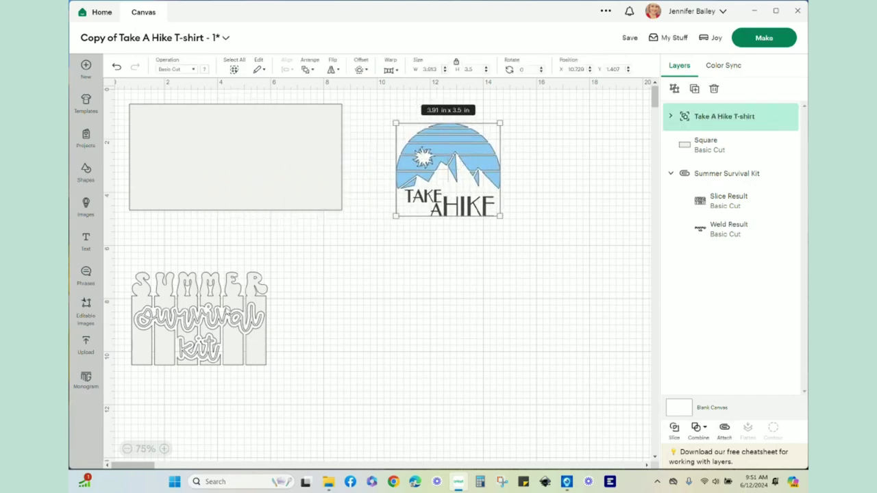
pyautogui.click(266, 289)
pyautogui.click(203, 69)
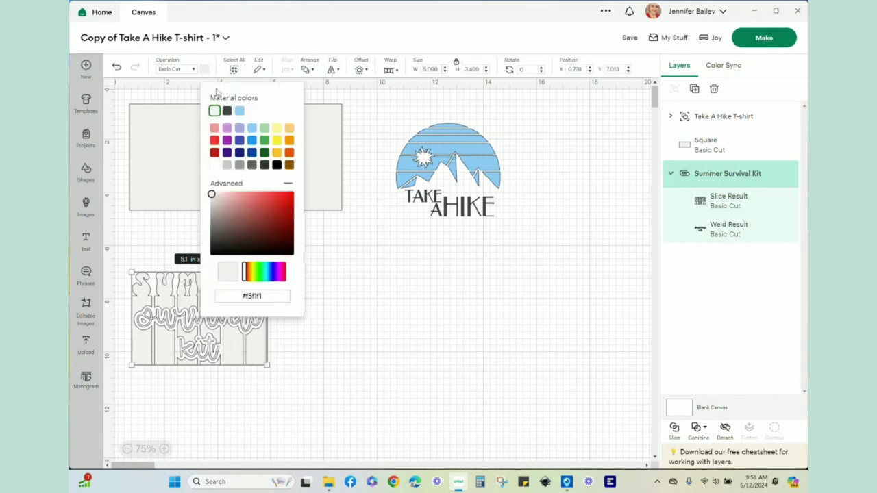
pyautogui.click(240, 111)
pyautogui.click(394, 360)
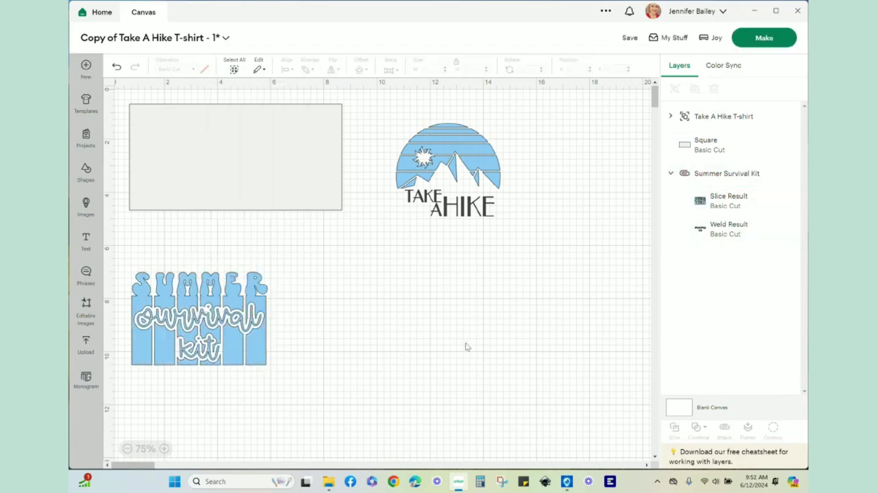
# Step: Hide the Square layer, move the Summer Survival Kit design up into its place and set the Take A Hike design level beside it
pyautogui.click(202, 154)
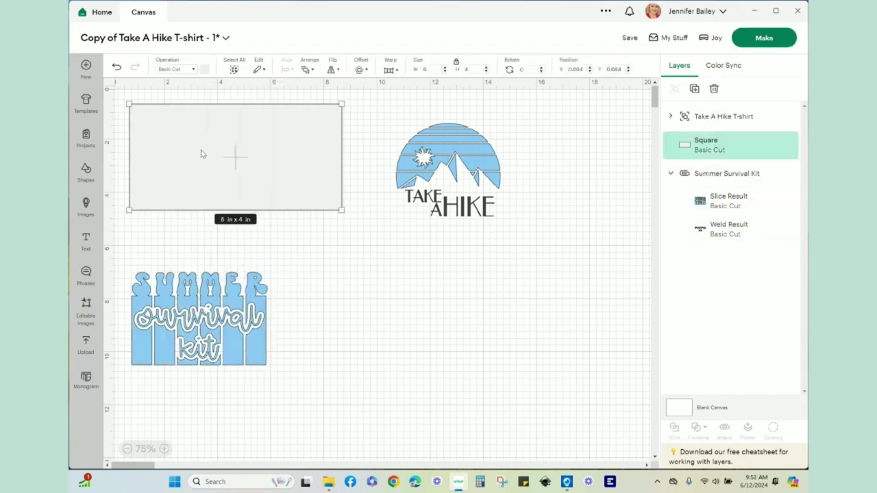
pyautogui.click(775, 145)
pyautogui.moveTo(224, 318); pyautogui.dragTo(224, 156)
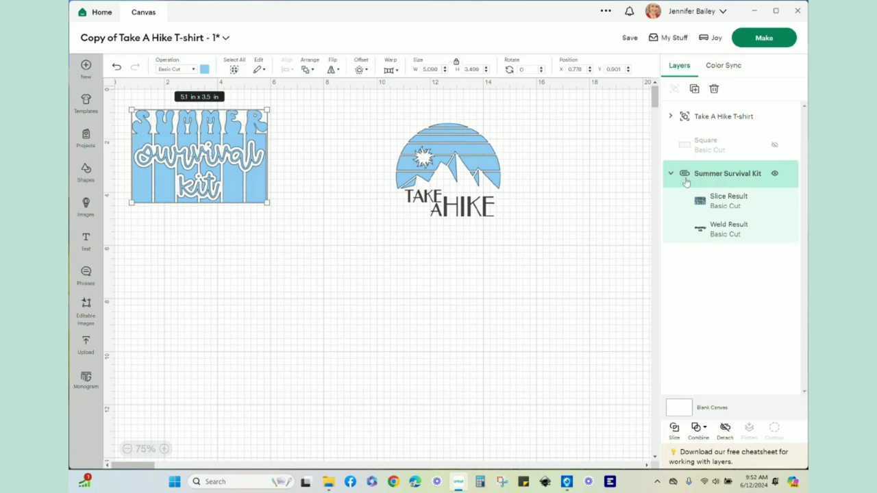
pyautogui.click(460, 172)
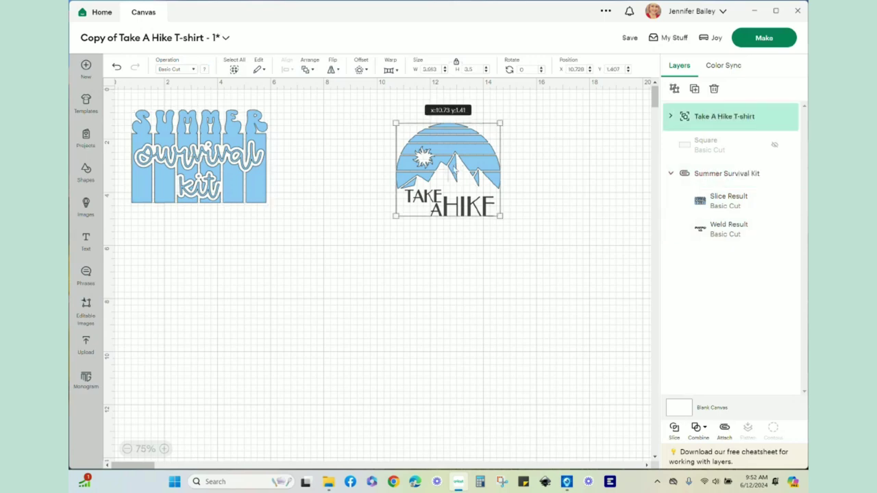
pyautogui.moveTo(455, 193); pyautogui.dragTo(374, 179)
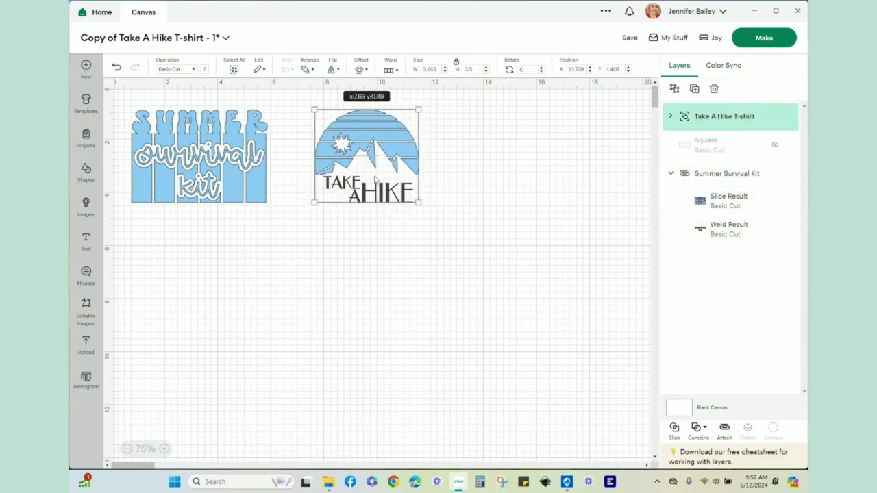
# Step: Attach the Slice Result and Take A Hike layers of the T-shirt design to each other, keeping the dark gray color
pyautogui.click(670, 117)
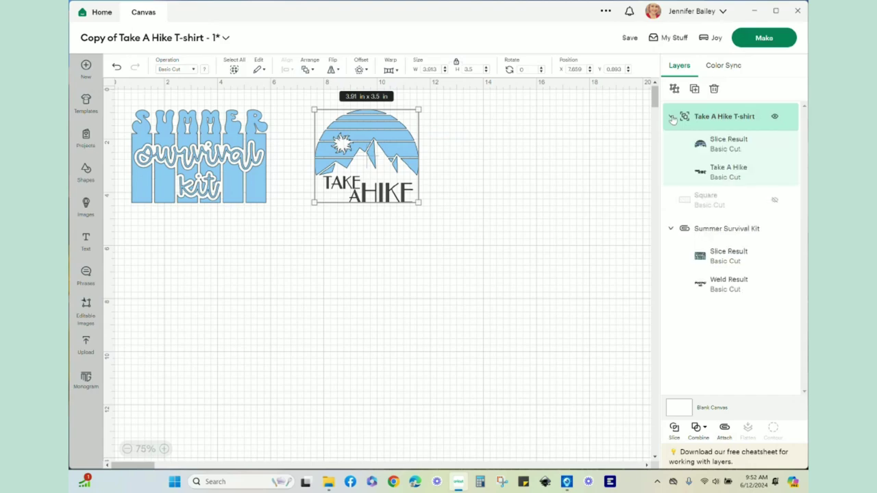
pyautogui.click(727, 151)
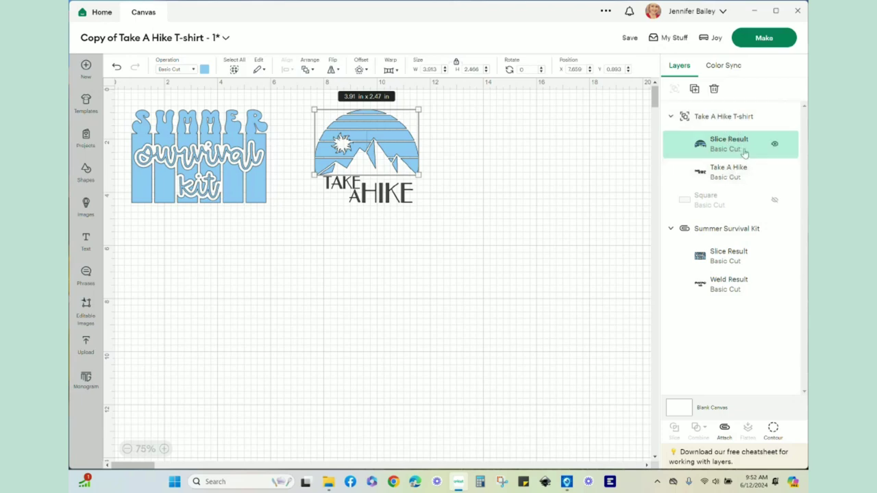
pyautogui.keyDown('shift'); pyautogui.click(722, 174); pyautogui.keyUp('shift')
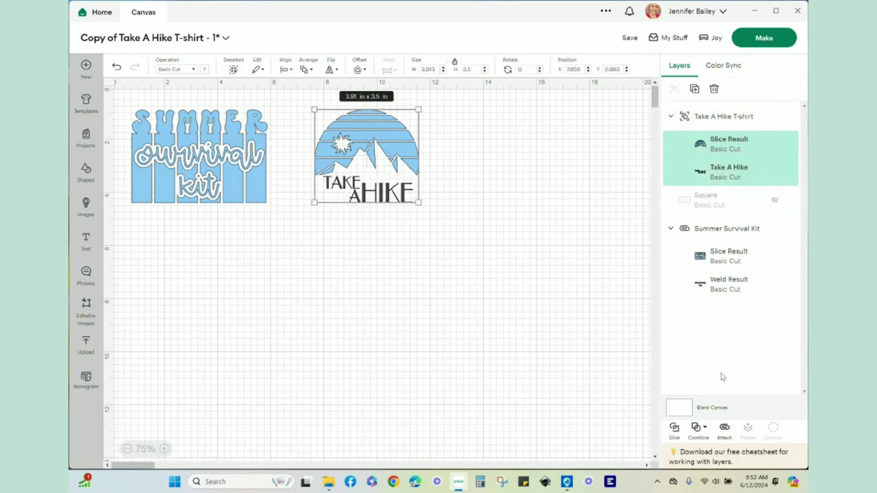
pyautogui.click(724, 429)
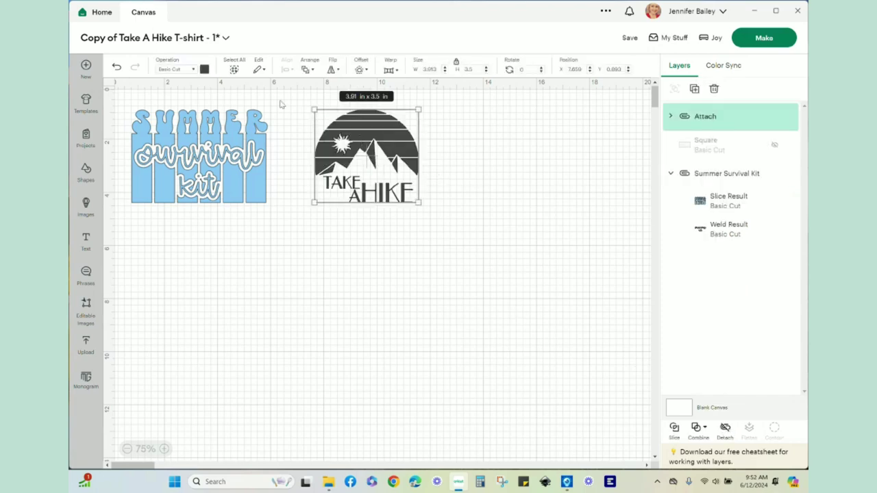
pyautogui.click(204, 69)
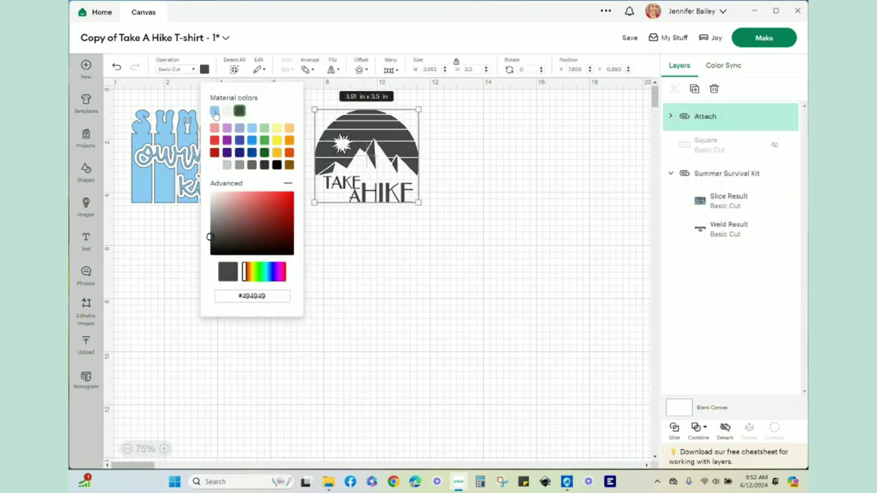
pyautogui.click(481, 222)
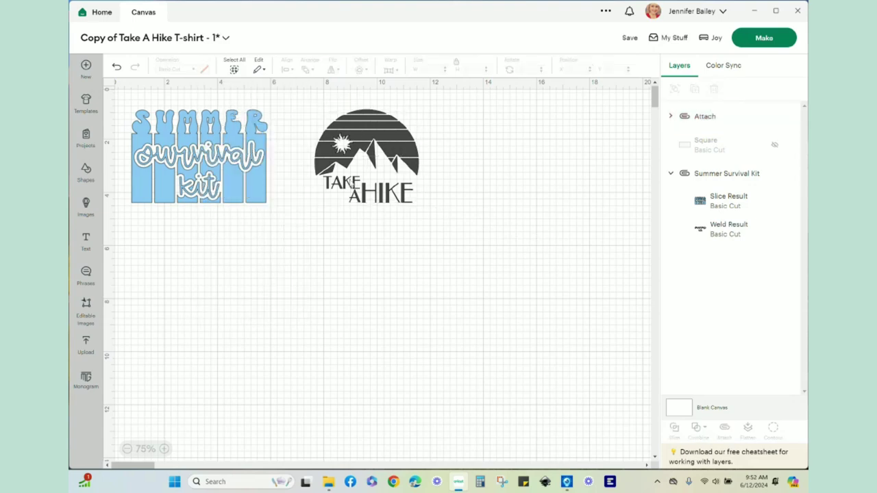
# Step: Rename the newly attached group as Take A Hike and collapse the Summer Survival Kit group
pyautogui.click(707, 117)
pyautogui.doubleClick(707, 117)
pyautogui.write('Take A Hike')
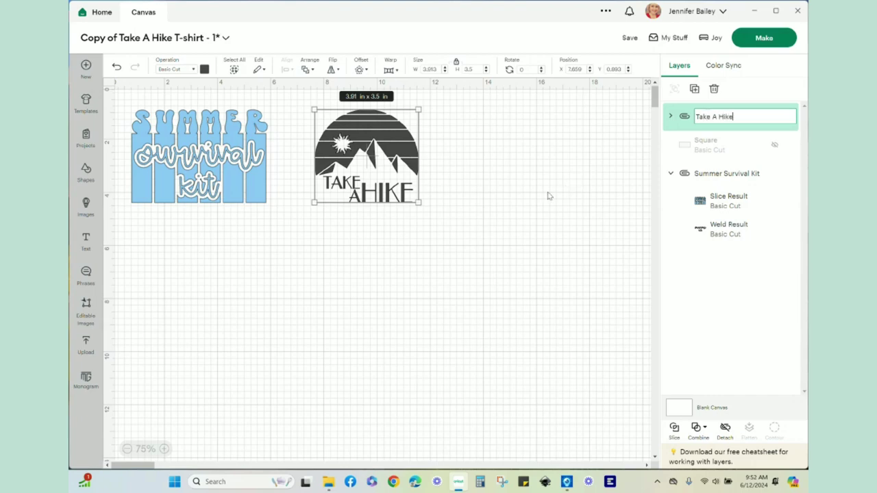
pyautogui.click(549, 194)
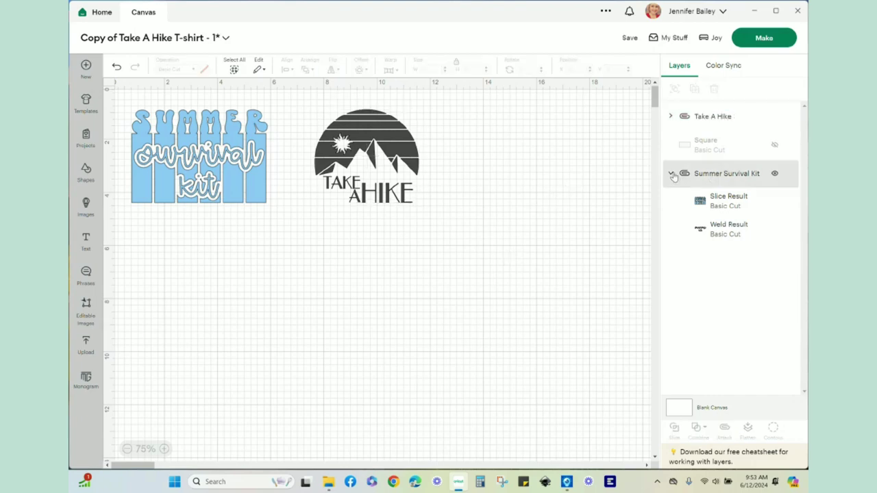
pyautogui.click(671, 174)
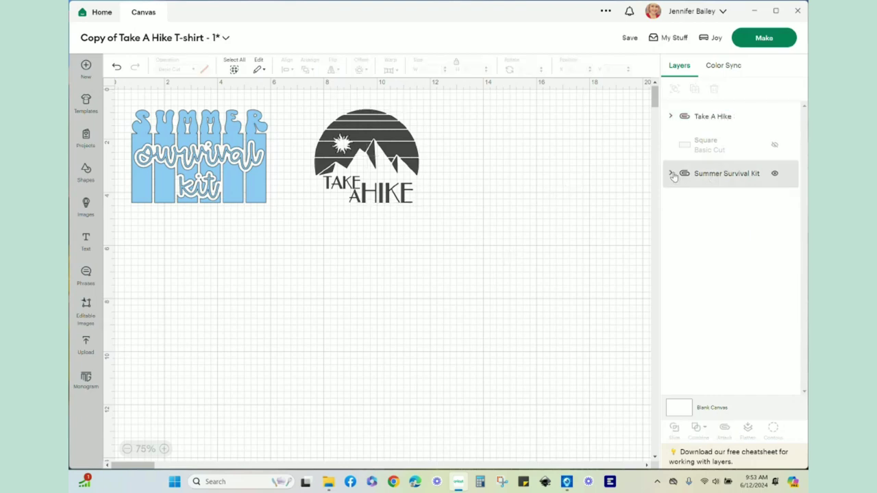
# Step: Save the project as a new copy titled Summer Canvas Bags in the Bags and Boxes collection
pyautogui.click(630, 39)
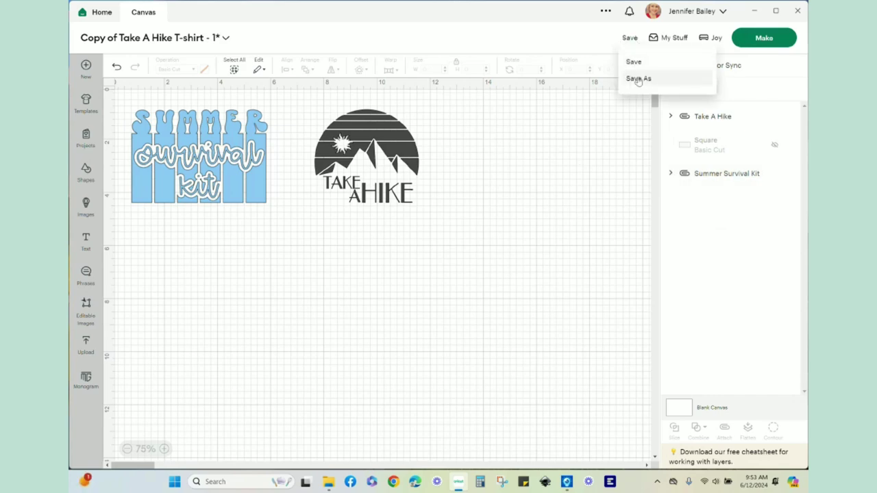
pyautogui.click(638, 79)
pyautogui.scroll(-2, 470, 198)
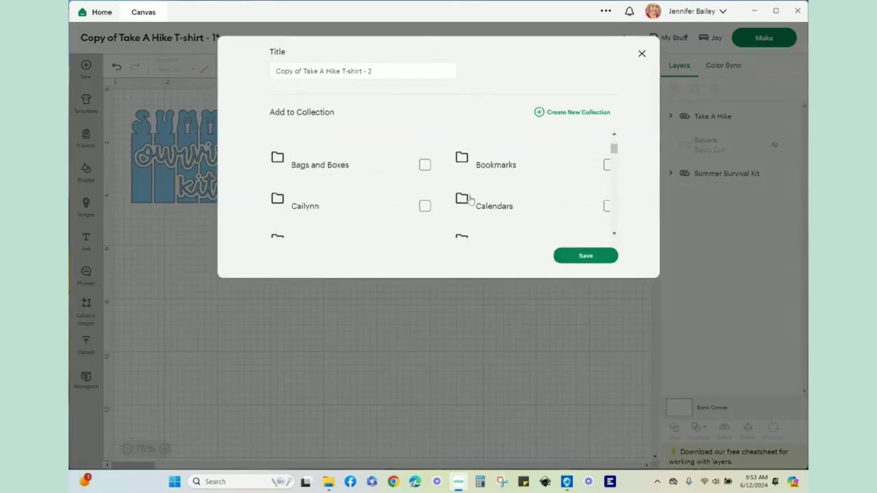
pyautogui.click(425, 135)
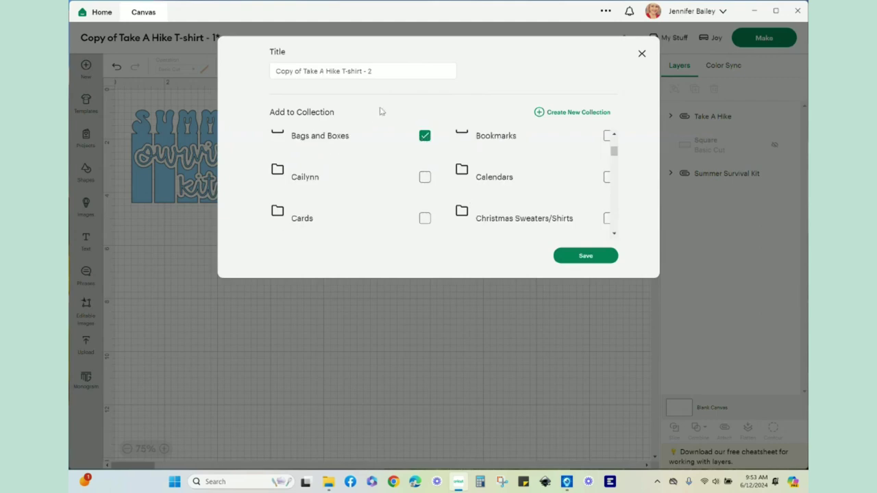
pyautogui.scroll(-2, 505, 193)
pyautogui.scroll(2, 505, 194)
pyautogui.moveTo(394, 71); pyautogui.dragTo(262, 73)
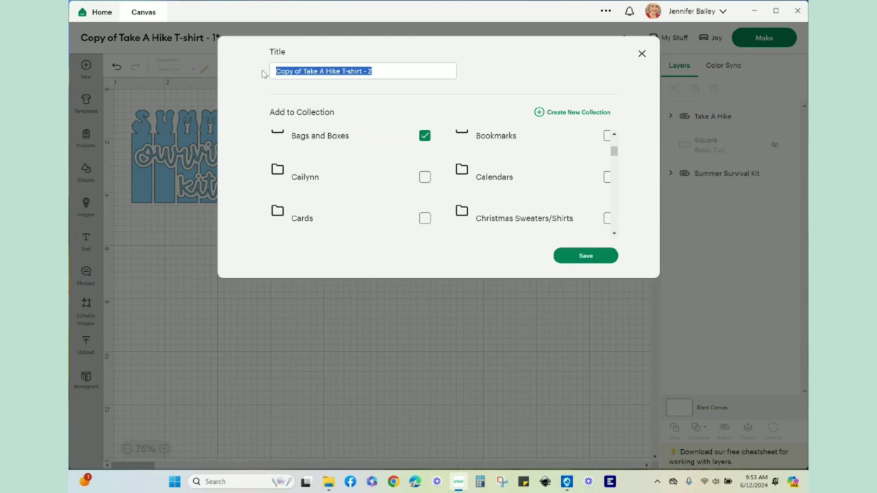
pyautogui.write('su')
pyautogui.write('ummer Canvas Bags')
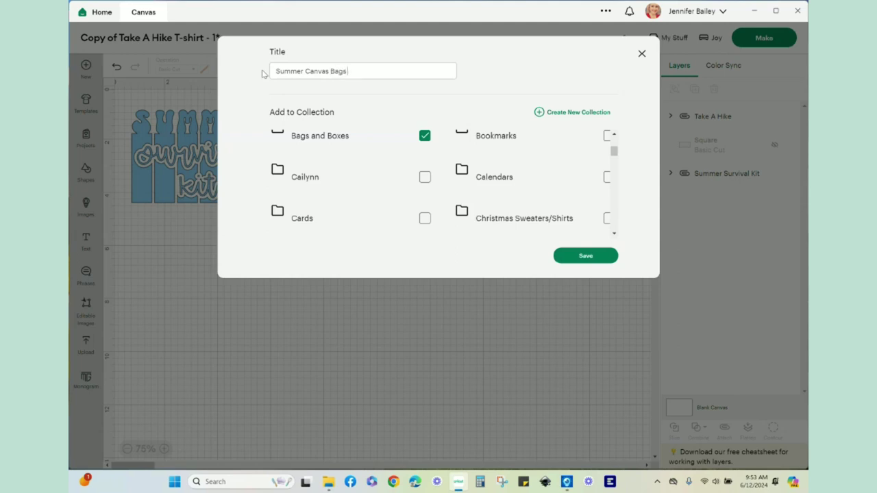
pyautogui.click(574, 257)
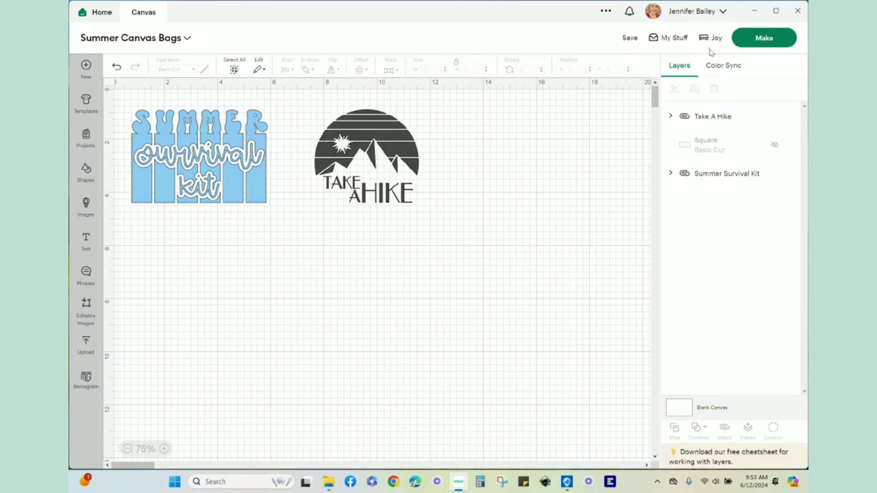
# Step: Send the project to mat preparation and mirror the designs on both mats
pyautogui.click(767, 39)
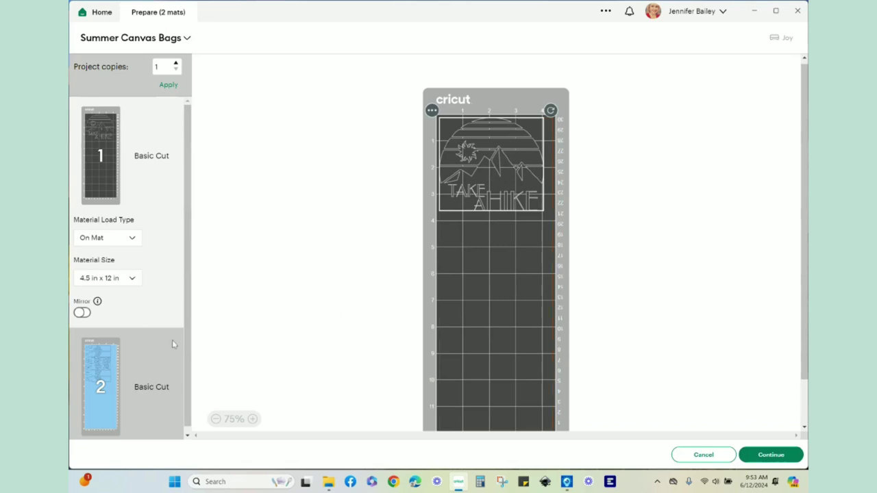
pyautogui.click(82, 314)
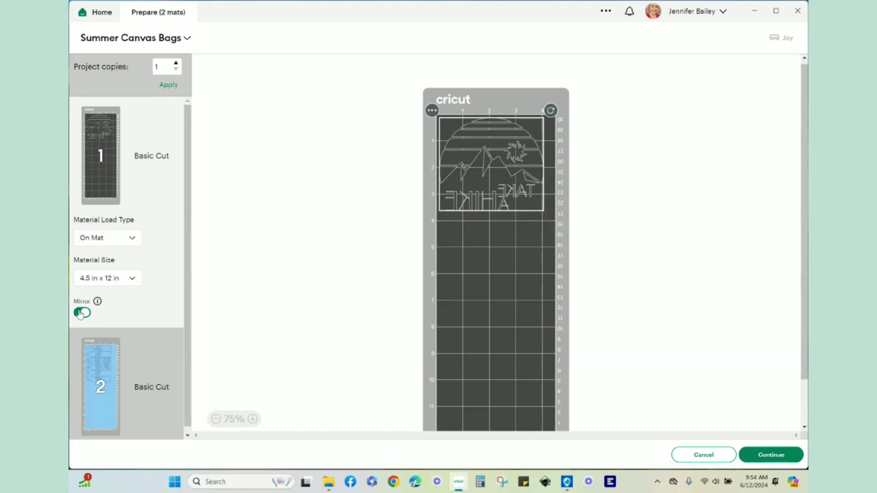
pyautogui.click(111, 396)
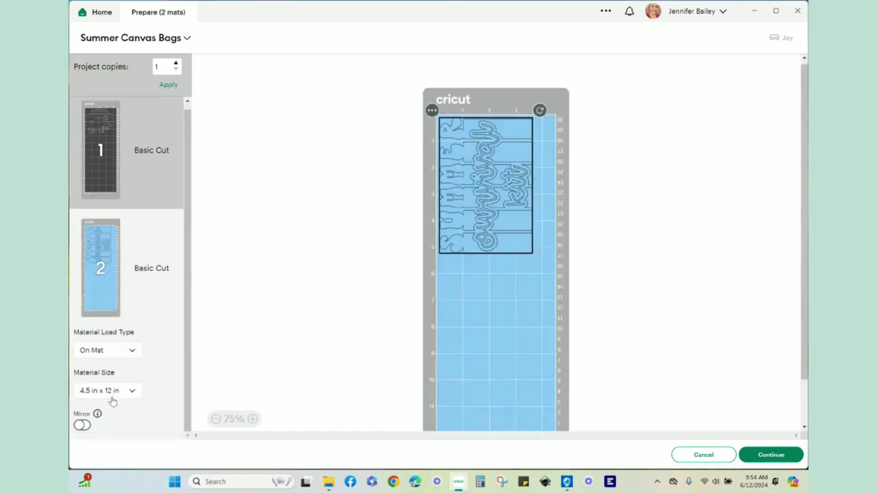
pyautogui.click(81, 425)
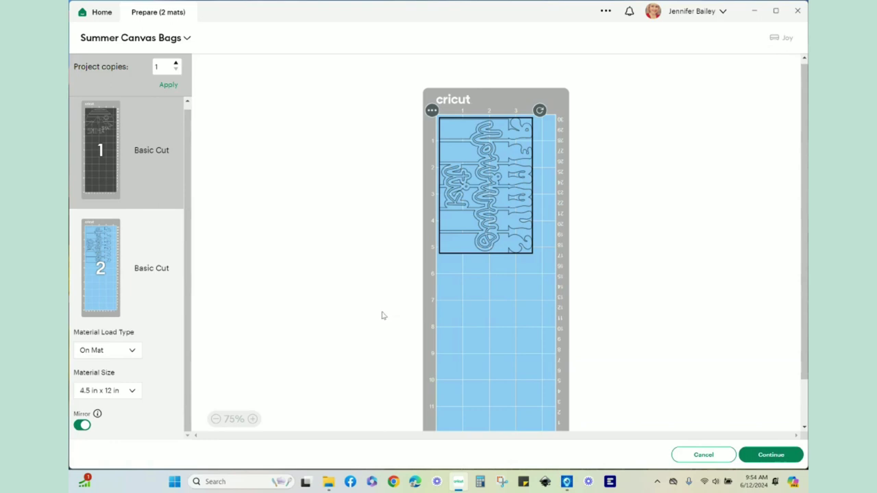
# Step: Move the Summer Survival Kit design onto the dark gray first mat and place the Take A Hike design below it
pyautogui.click(432, 111)
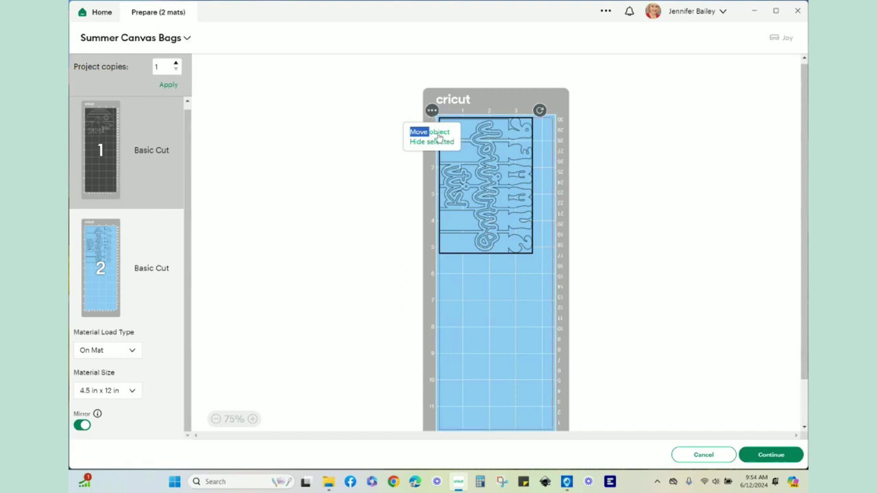
pyautogui.click(439, 135)
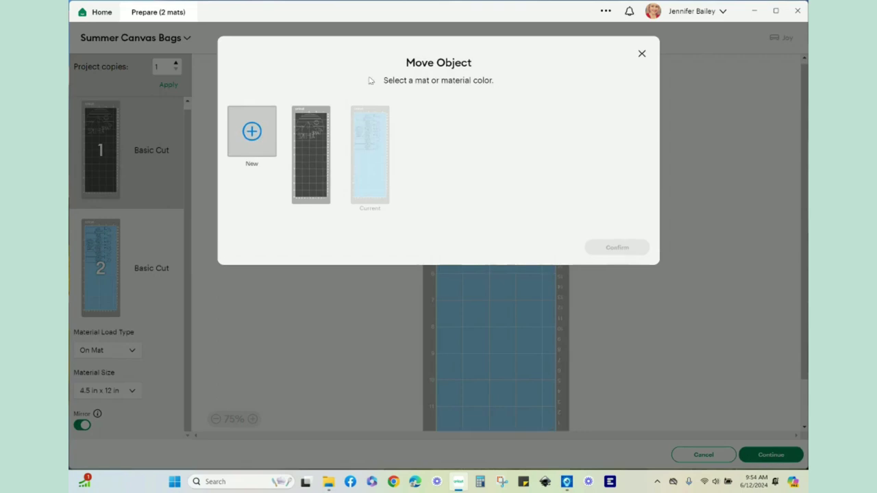
pyautogui.click(309, 151)
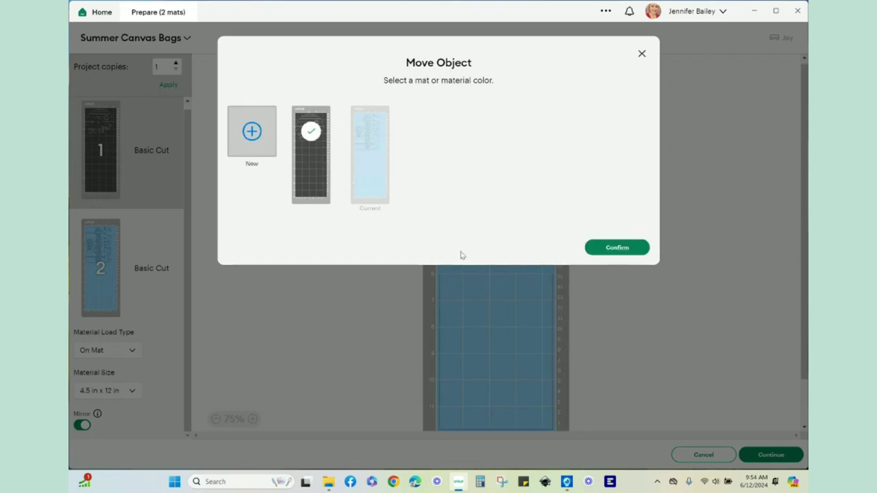
pyautogui.click(617, 249)
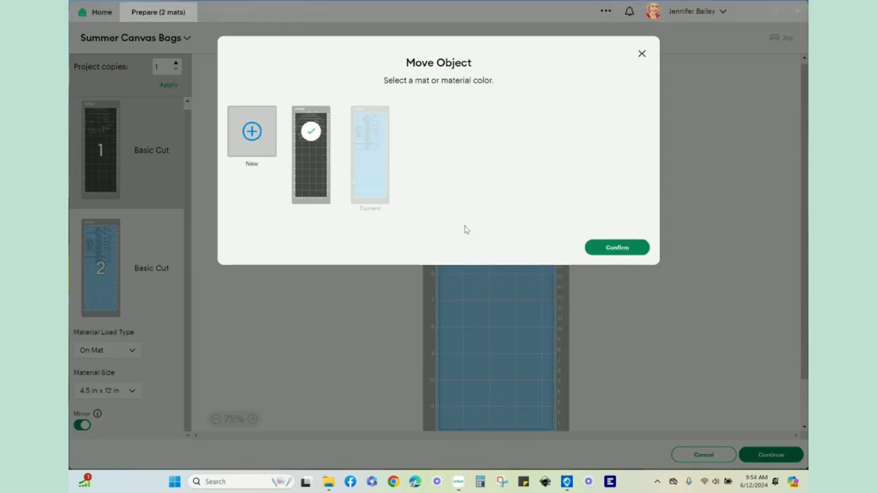
pyautogui.click(592, 248)
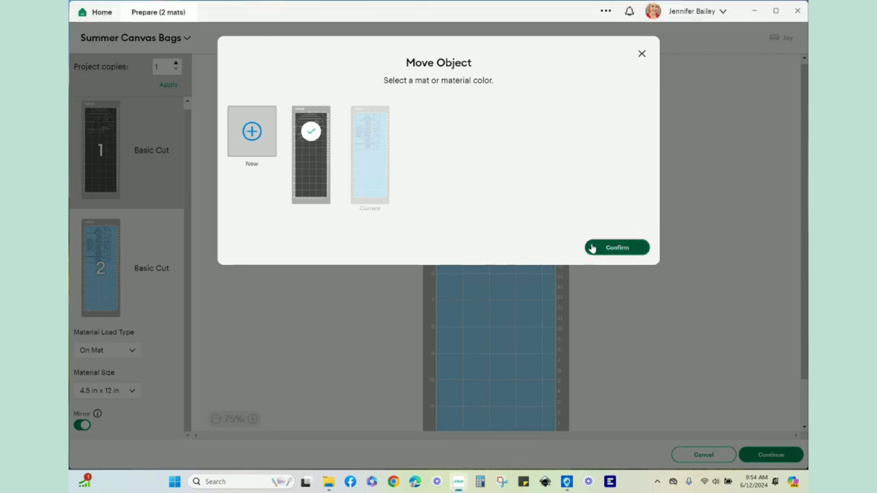
pyautogui.moveTo(472, 171); pyautogui.dragTo(474, 335)
pyautogui.scroll(-1, 581, 190)
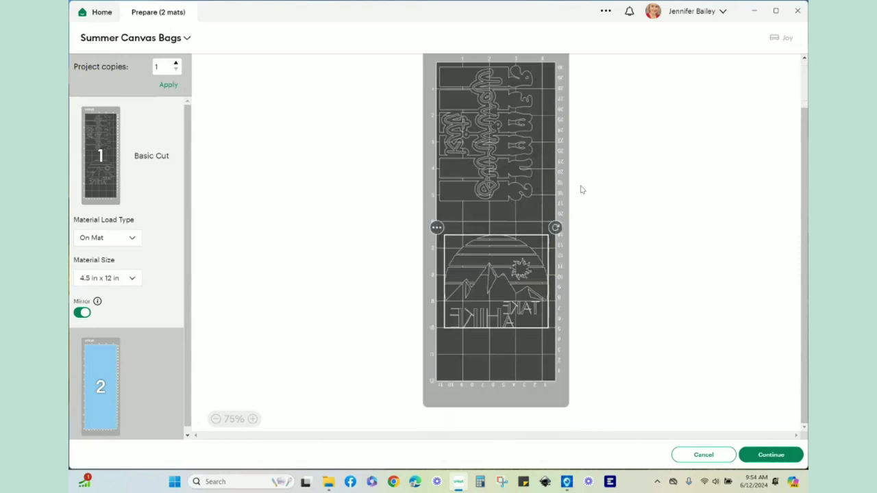